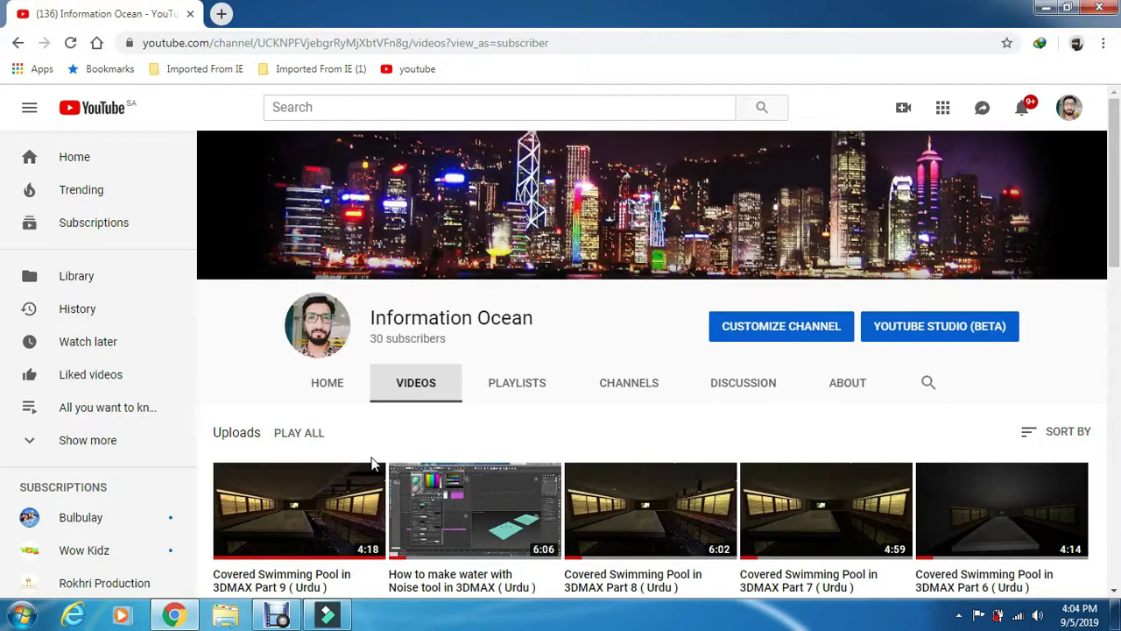
- Switch to 3ds Max, select the swimming pool box and rename an unused material slot MARBLE WHITE
{"action": "key", "text": "alt+Tab"}
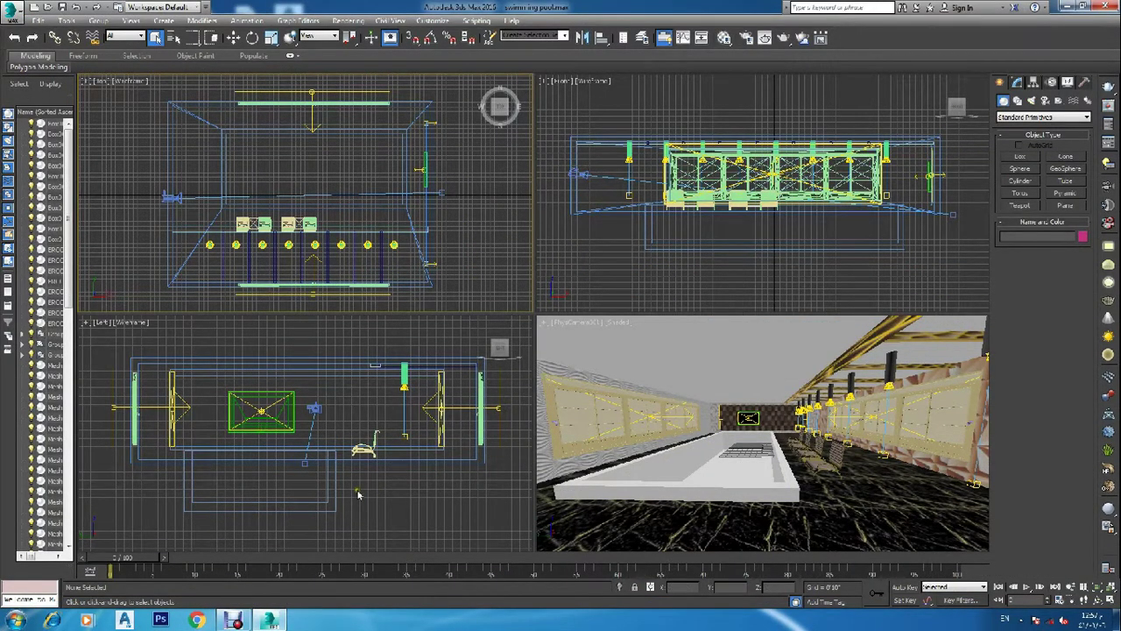
{"action": "left_click", "coordinate": [263, 513]}
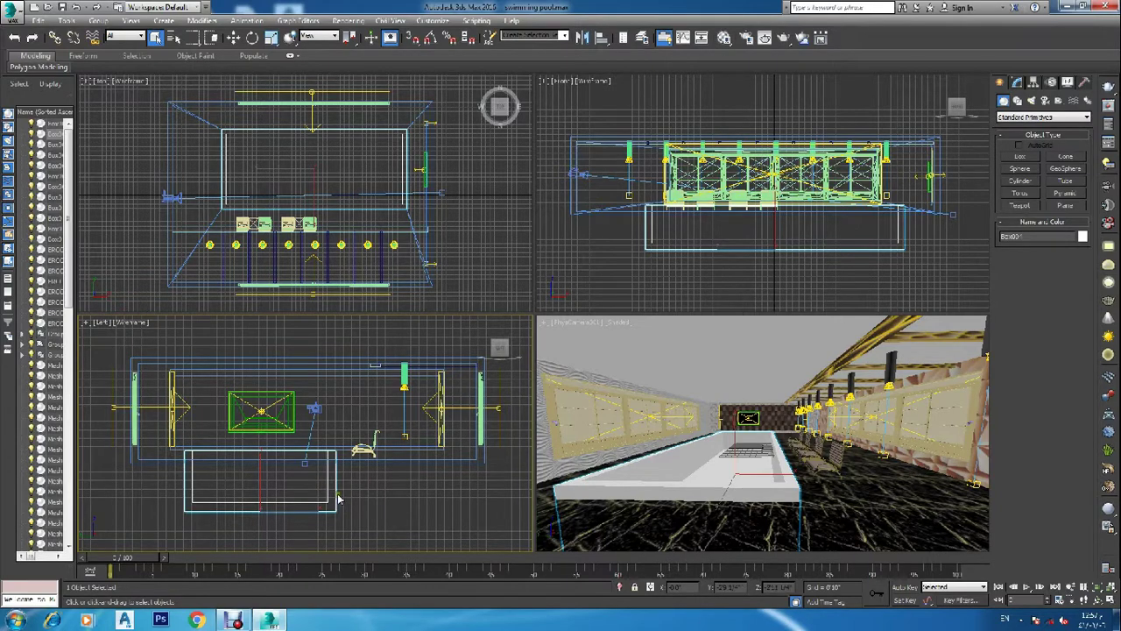
{"action": "key", "text": "m"}
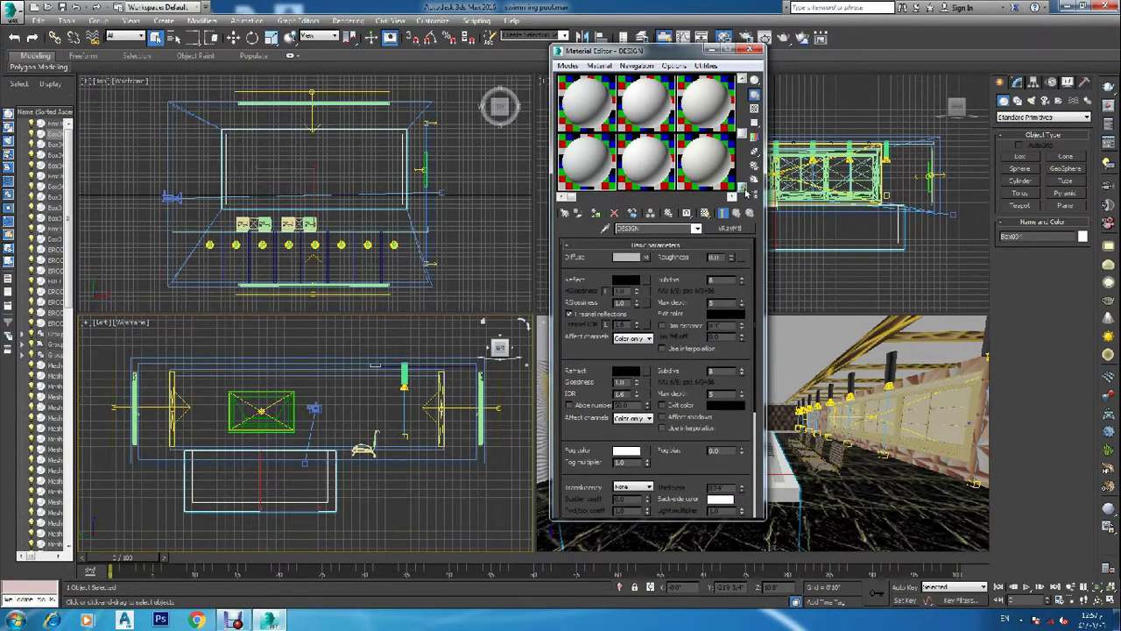
{"action": "left_click", "coordinate": [744, 187]}
{"action": "left_click", "coordinate": [596, 175]}
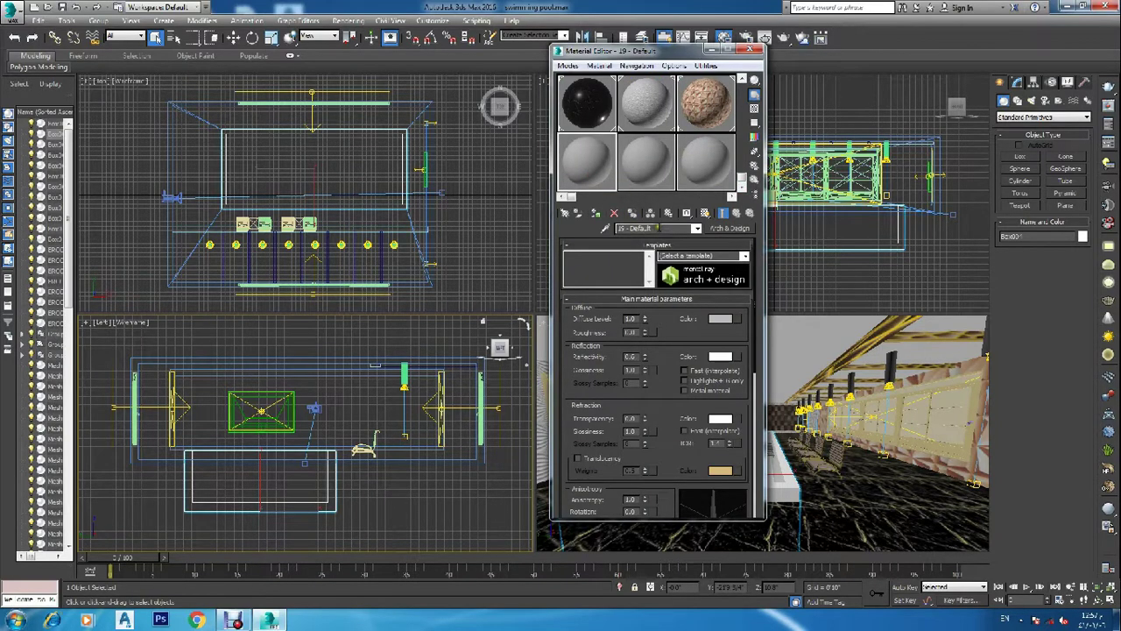
{"action": "left_click_drag", "start_coordinate": [670, 230], "coordinate": [481, 232]}
{"action": "type", "text": "MARBLE"}
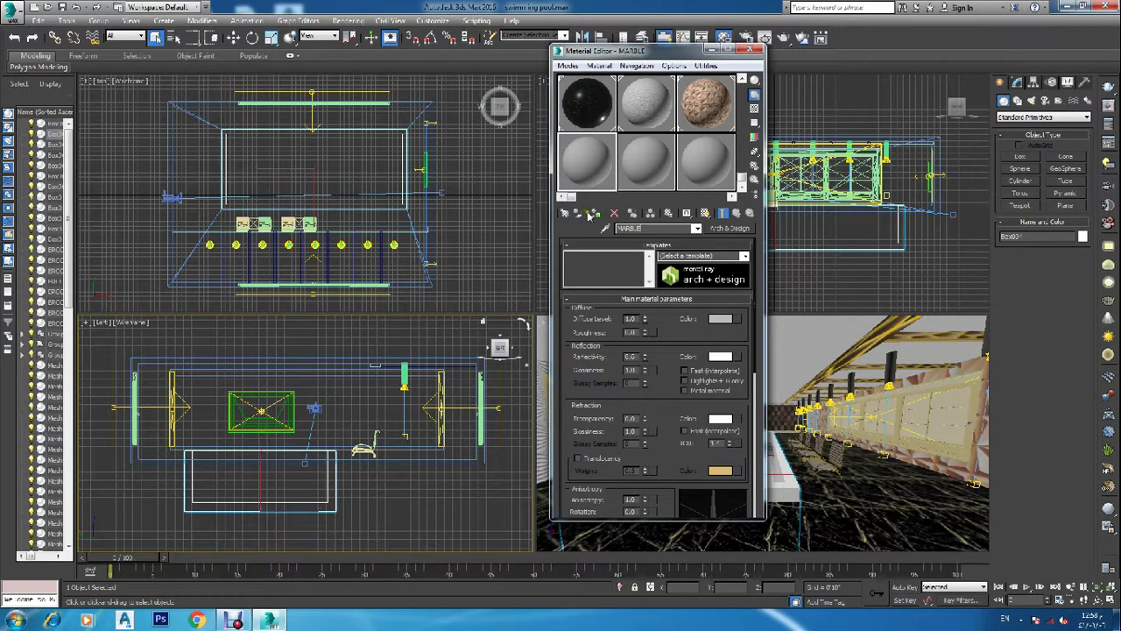
{"action": "type", "text": " WHITE"}
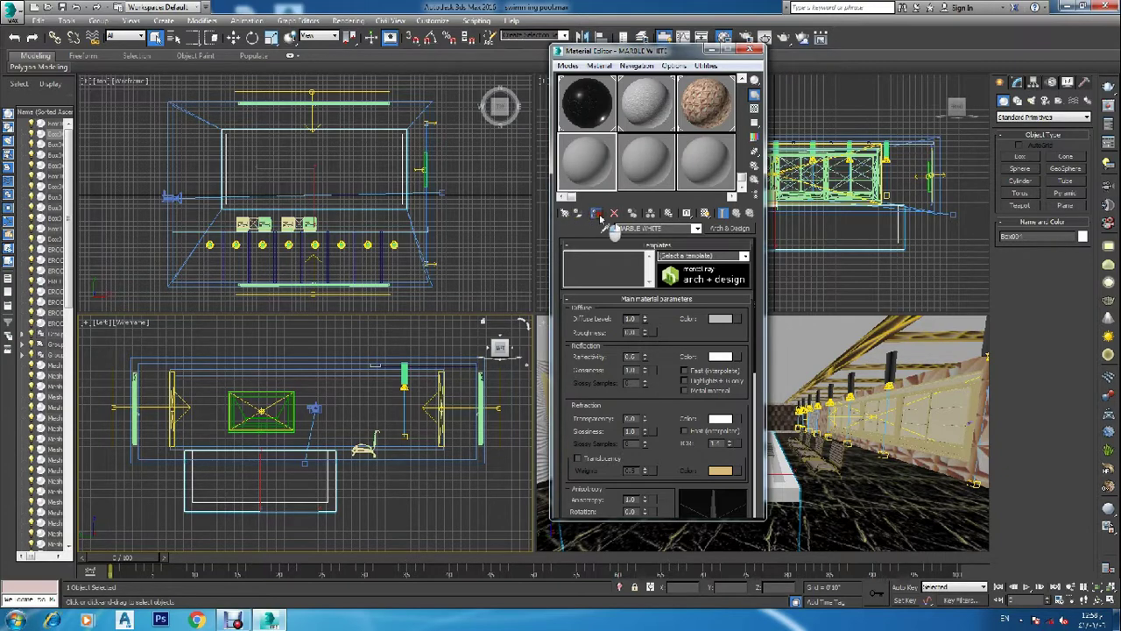
- Assign MARBLE WHITE to the pool box and change the material's type to VRayMtl
{"action": "left_click", "coordinate": [724, 228]}
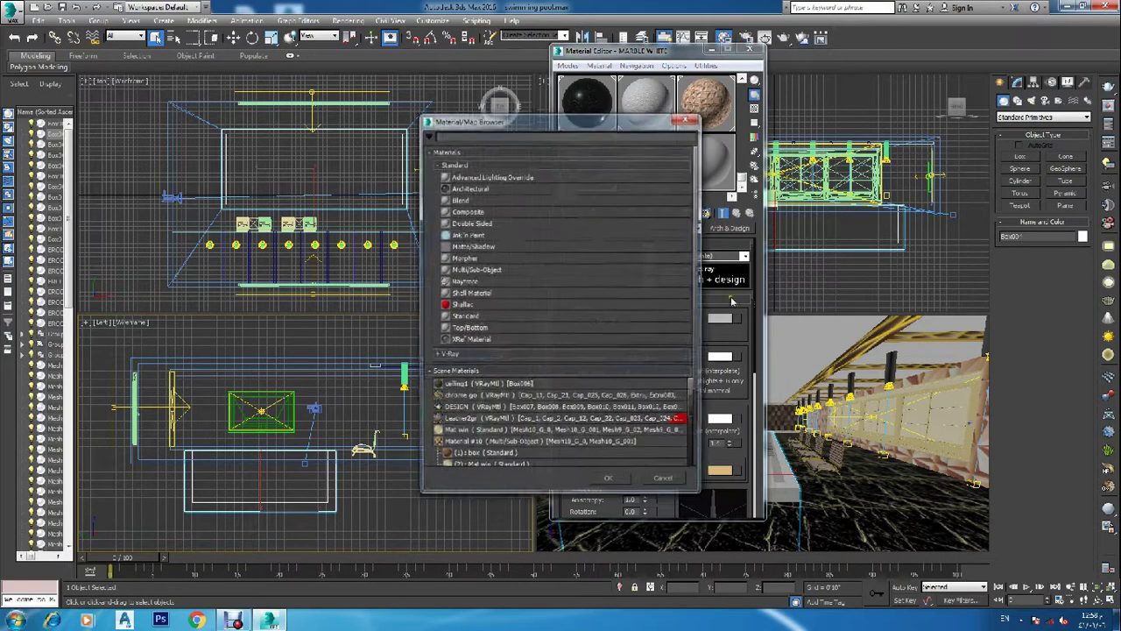
{"action": "left_click", "coordinate": [442, 354]}
{"action": "scroll", "coordinate": [469, 379], "scroll_direction": "down", "scroll_amount": 3}
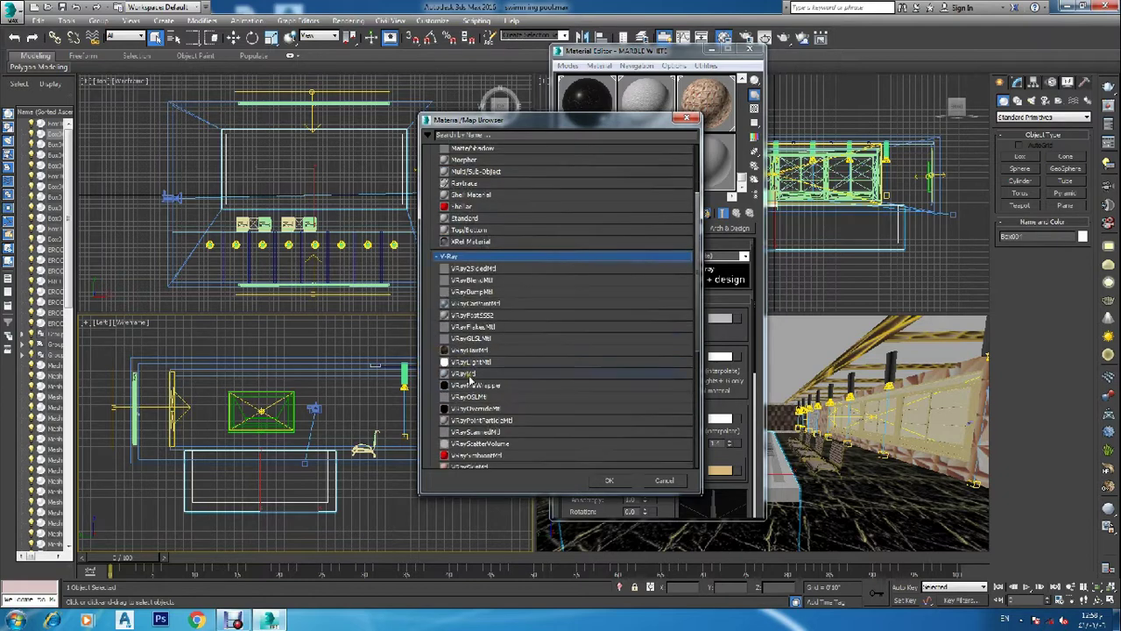
{"action": "double_click", "coordinate": [469, 375]}
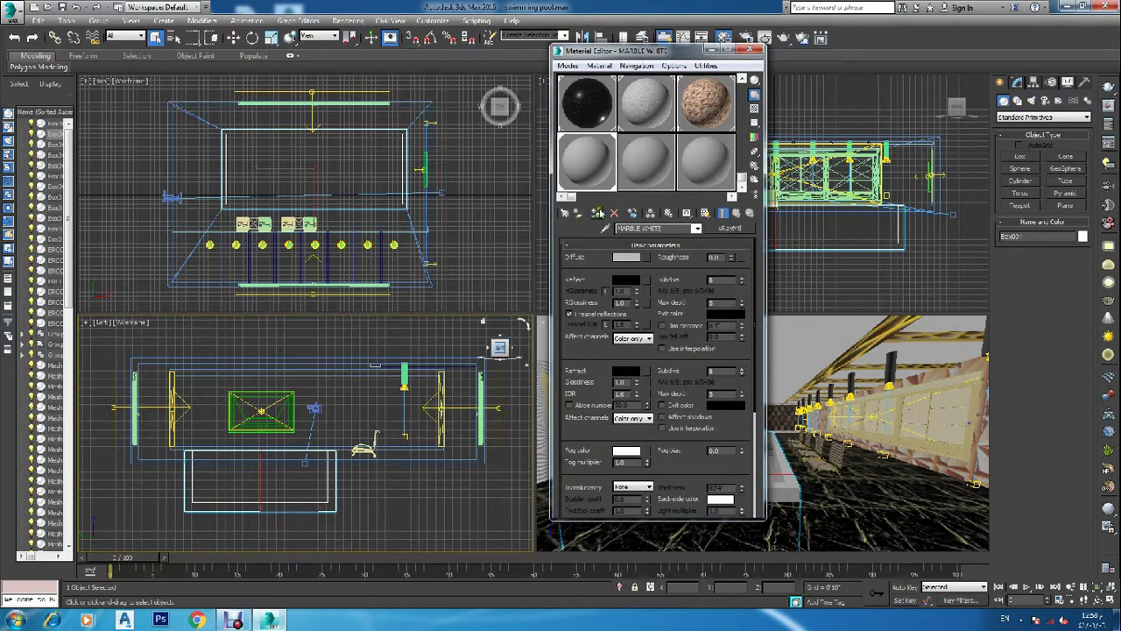
- Enable viewport display for MARBLE WHITE and add a Bitmap map to its diffuse channel
{"action": "left_click", "coordinate": [705, 213]}
{"action": "left_click", "coordinate": [647, 259]}
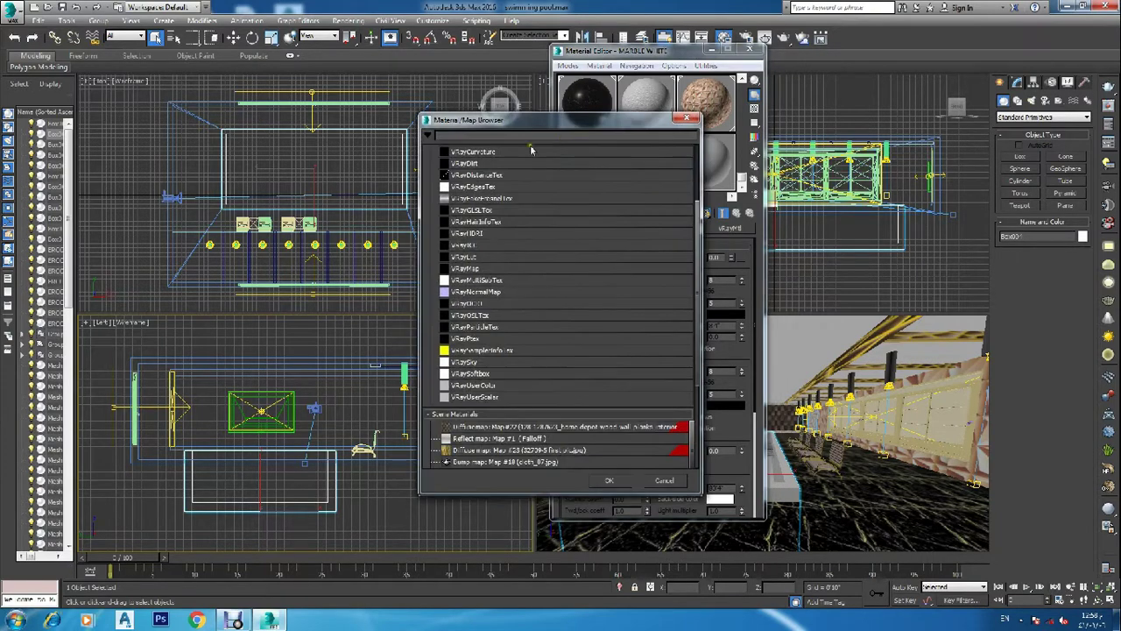
{"action": "left_click", "coordinate": [473, 165]}
{"action": "left_click", "coordinate": [473, 165]}
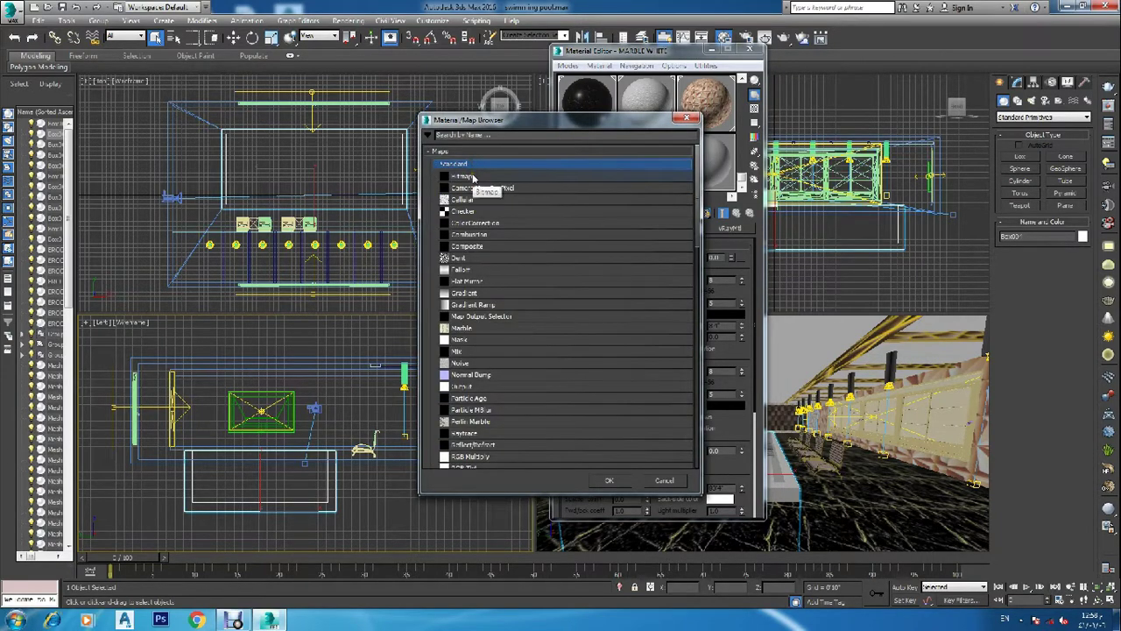
{"action": "double_click", "coordinate": [474, 178]}
- Load the white marble image from the mat folder under MY DOCUMENTS, youtube, youtube new on drive D
{"action": "left_click", "coordinate": [40, 182]}
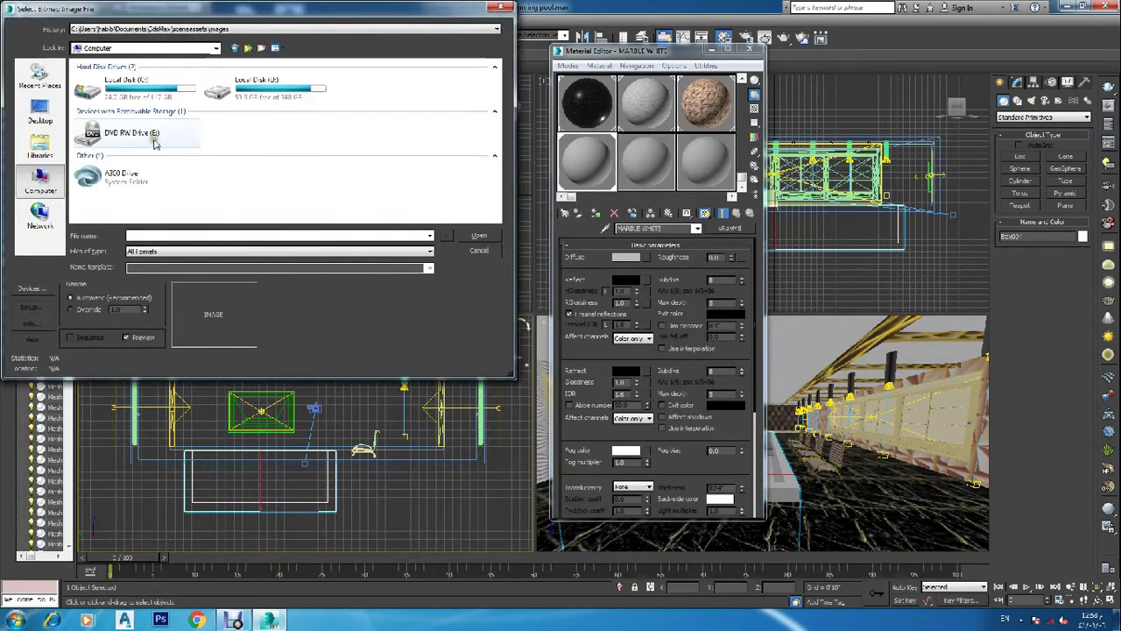
{"action": "double_click", "coordinate": [223, 107]}
{"action": "scroll", "coordinate": [175, 157], "scroll_direction": "down", "scroll_amount": 2}
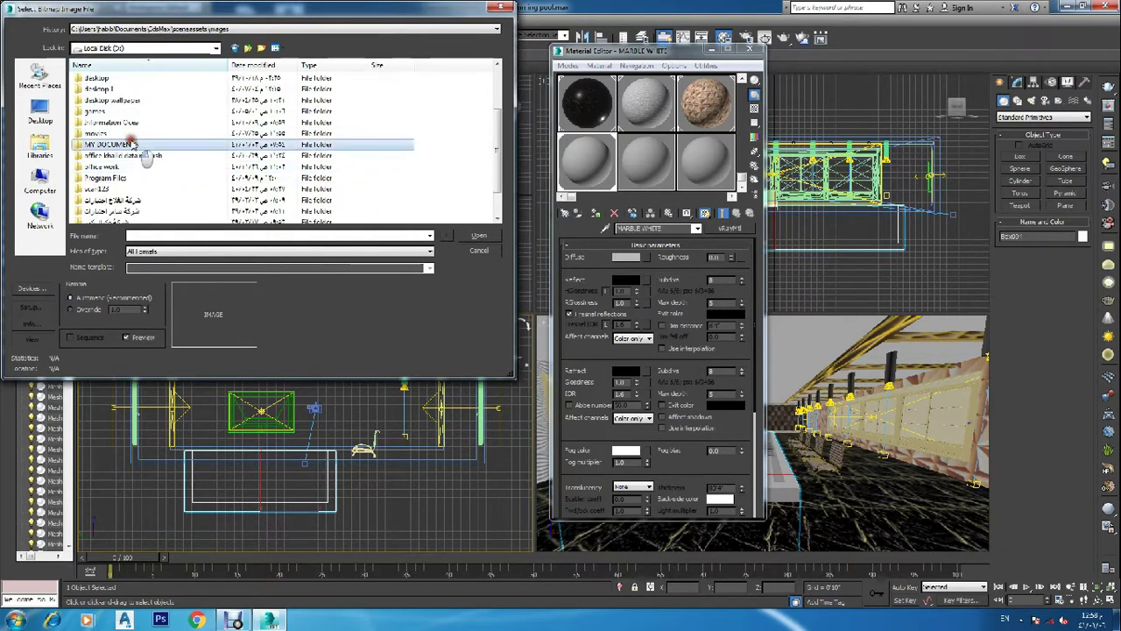
{"action": "double_click", "coordinate": [149, 145]}
{"action": "scroll", "coordinate": [224, 178], "scroll_direction": "down", "scroll_amount": 1}
{"action": "scroll", "coordinate": [131, 200], "scroll_direction": "down", "scroll_amount": 1}
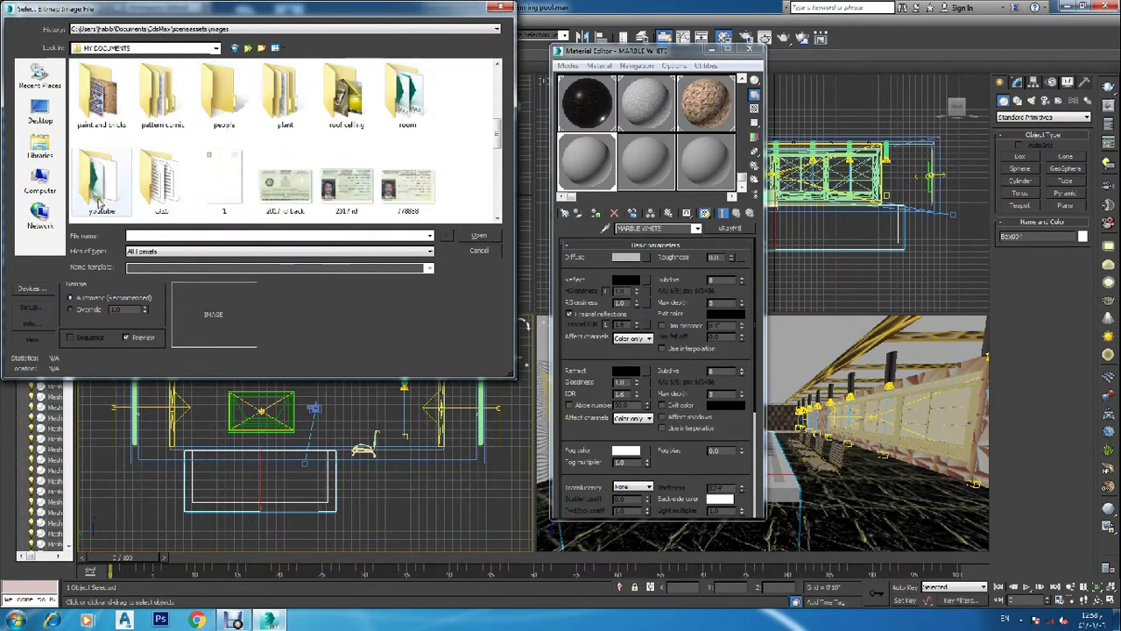
{"action": "double_click", "coordinate": [100, 186]}
{"action": "double_click", "coordinate": [235, 111]}
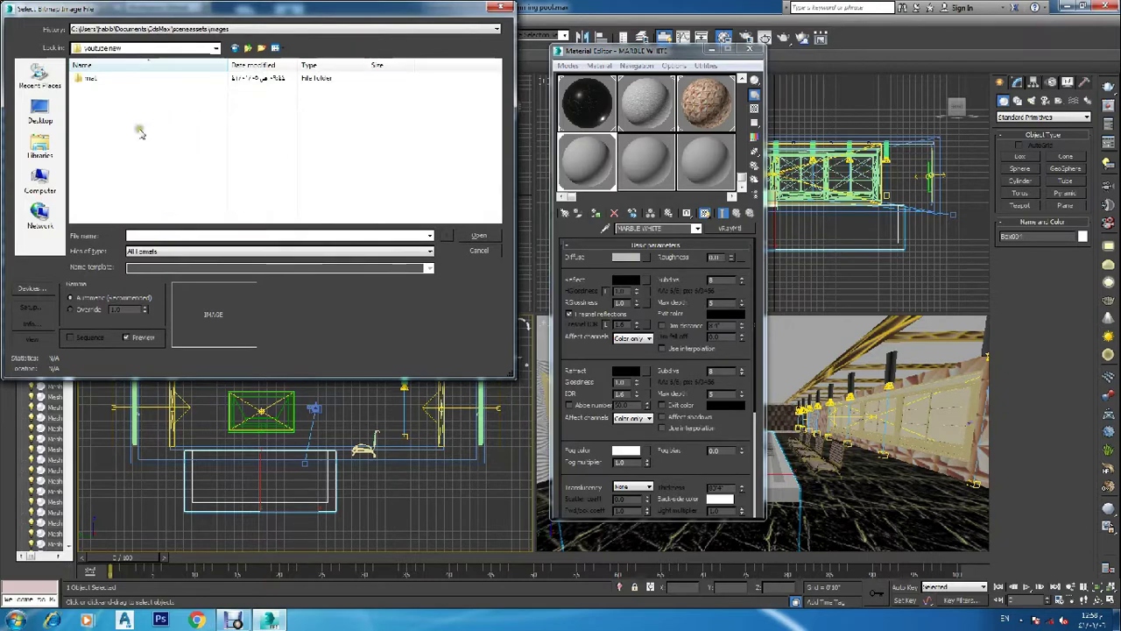
{"action": "double_click", "coordinate": [86, 81]}
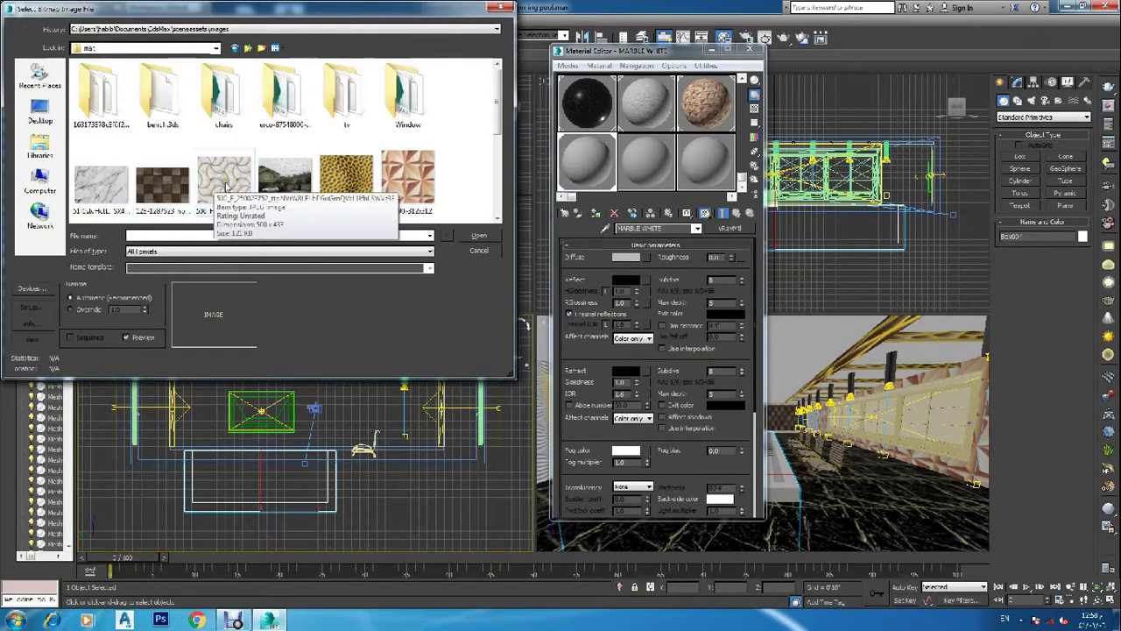
{"action": "left_click", "coordinate": [128, 180]}
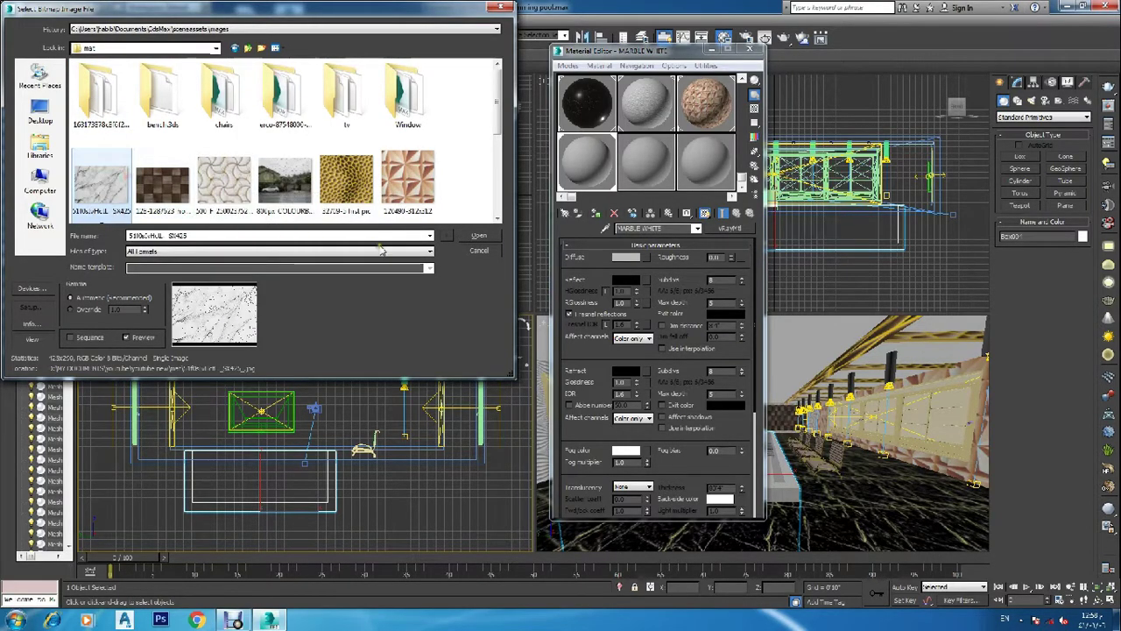
{"action": "left_click", "coordinate": [475, 236]}
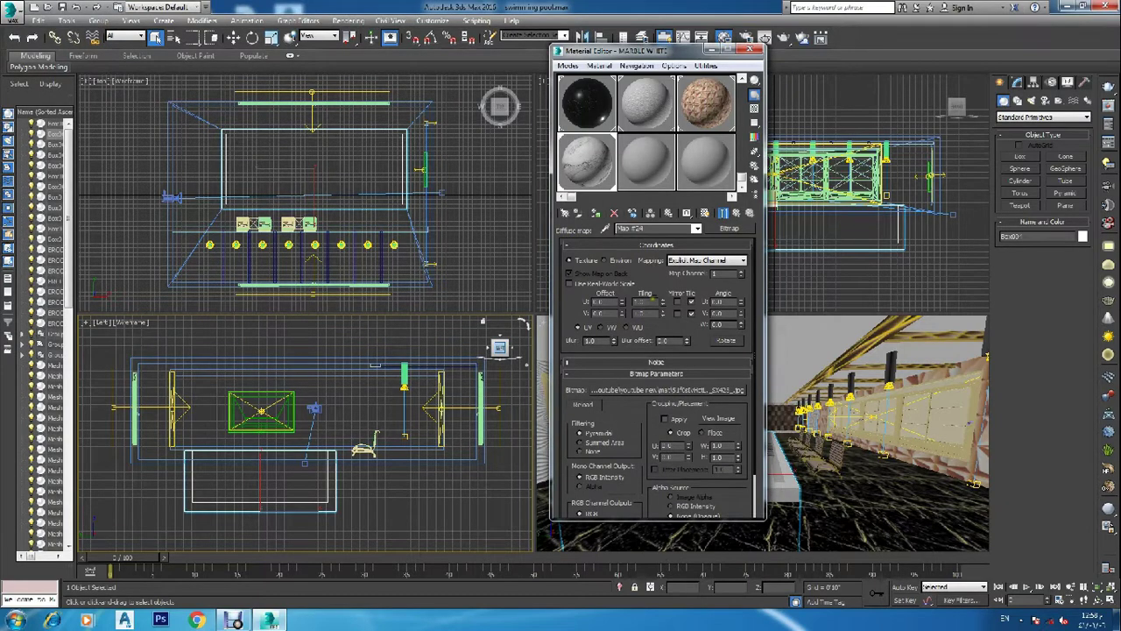
- Show the marble map in the viewport and set its U and V tiling to 0.5
{"action": "left_click_drag", "start_coordinate": [651, 50], "coordinate": [411, 50]}
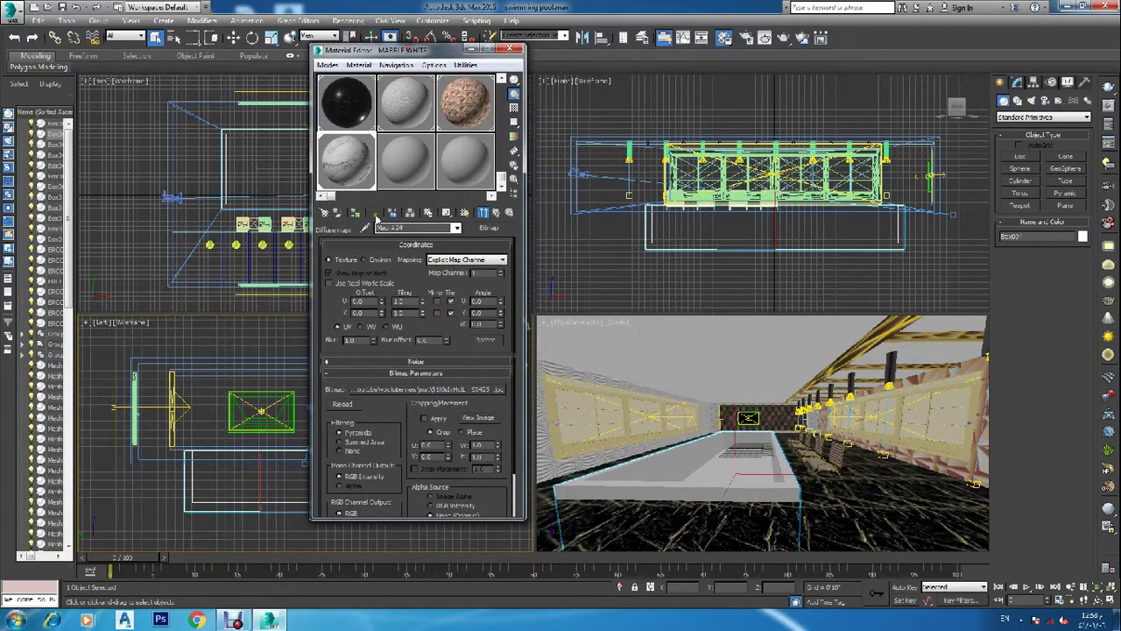
{"action": "left_click", "coordinate": [464, 212]}
{"action": "double_click", "coordinate": [415, 314]}
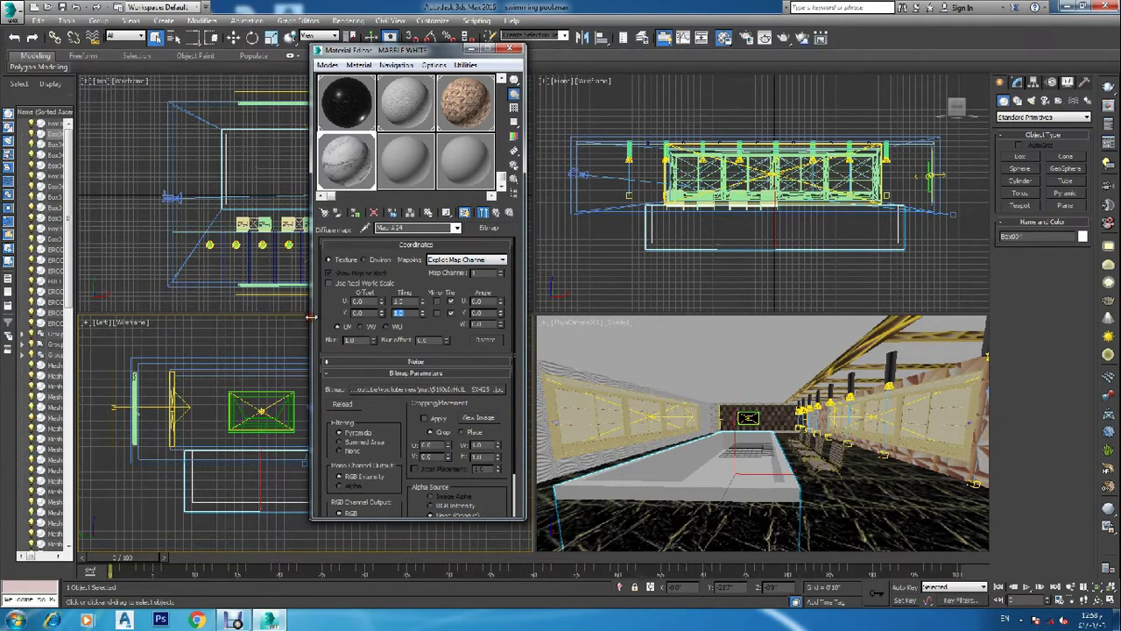
{"action": "type", "text": ".5"}
{"action": "key", "text": "Return"}
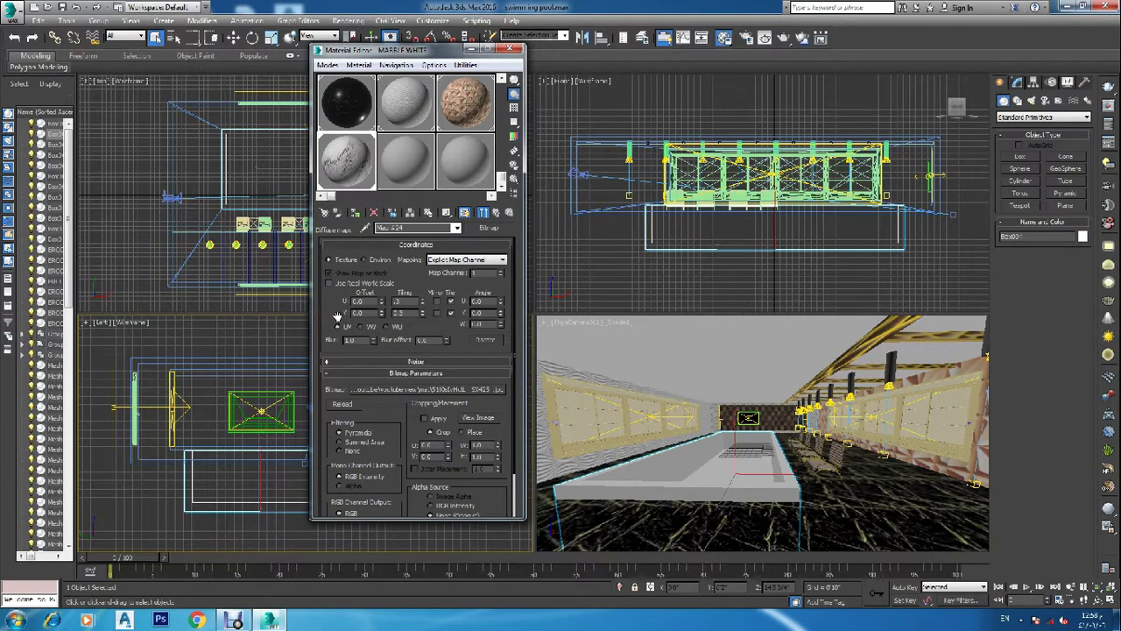
{"action": "key", "text": "Return"}
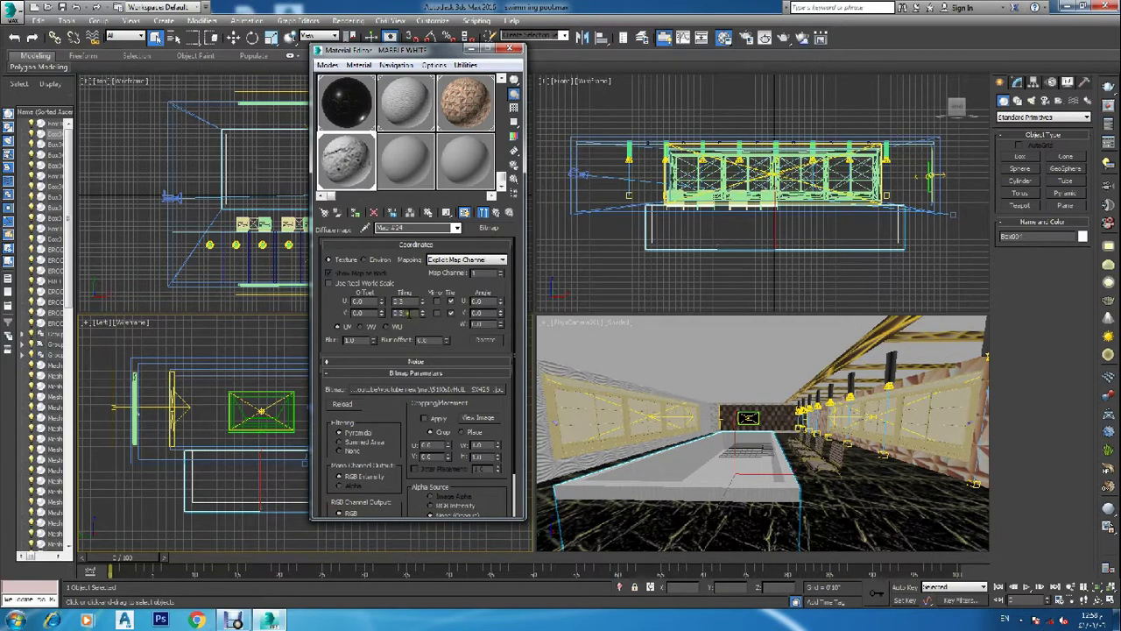
- Lower the marble map's U and V tiling to 0.05
{"action": "double_click", "coordinate": [408, 313]}
{"action": "double_click", "coordinate": [401, 301]}
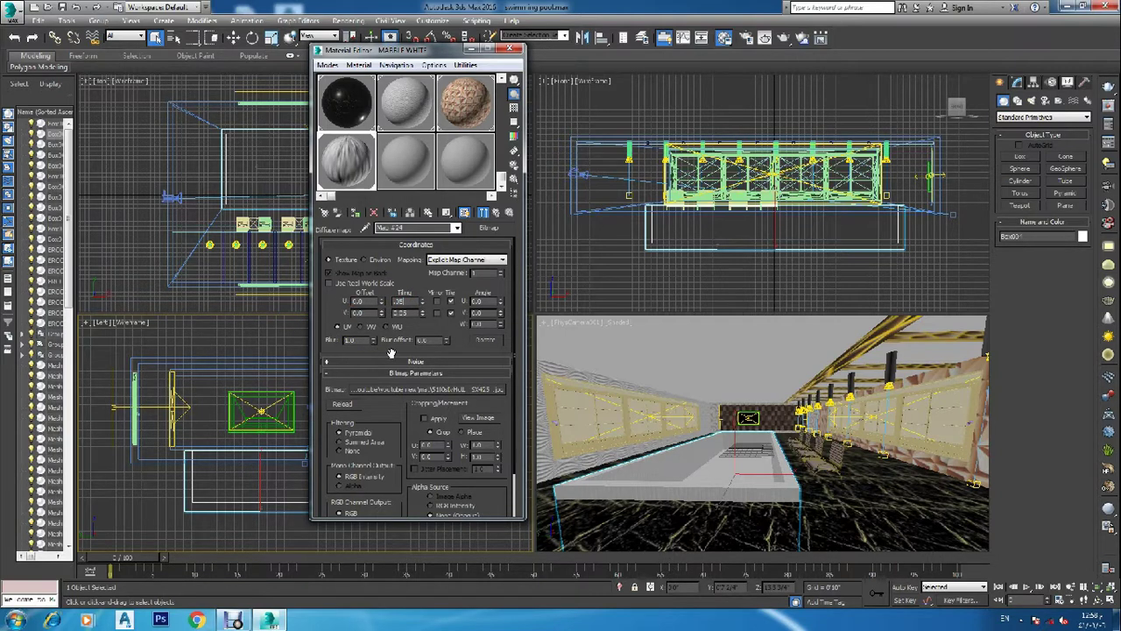
{"action": "left_click", "coordinate": [409, 313]}
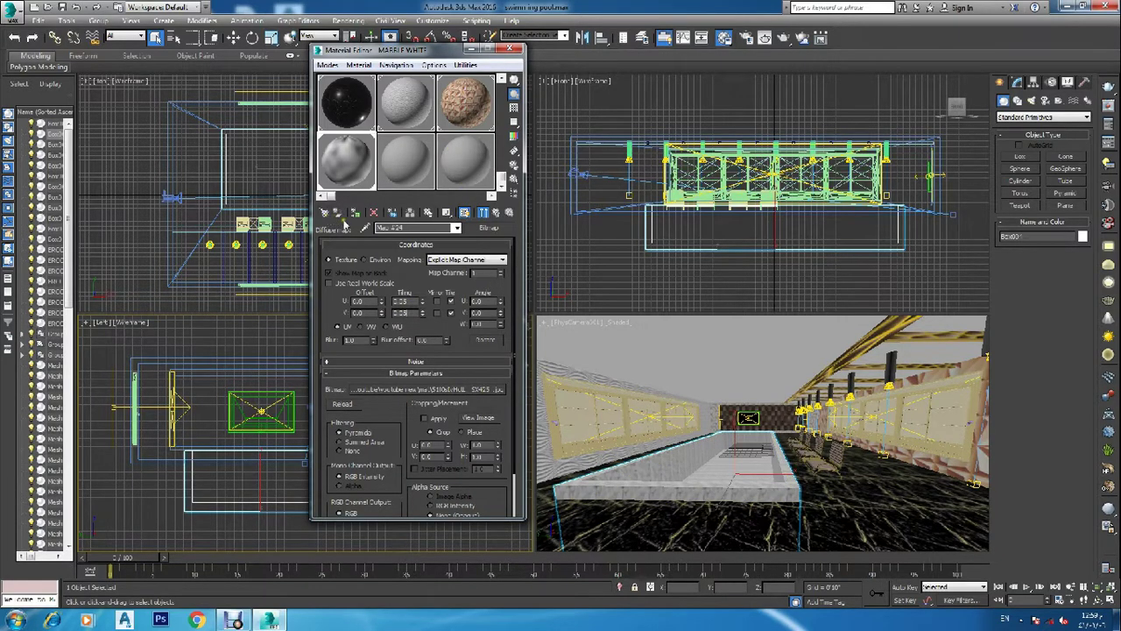
- Return to the parent MARBLE WHITE material and set its reflection colour to dark grey
{"action": "left_click", "coordinate": [498, 214]}
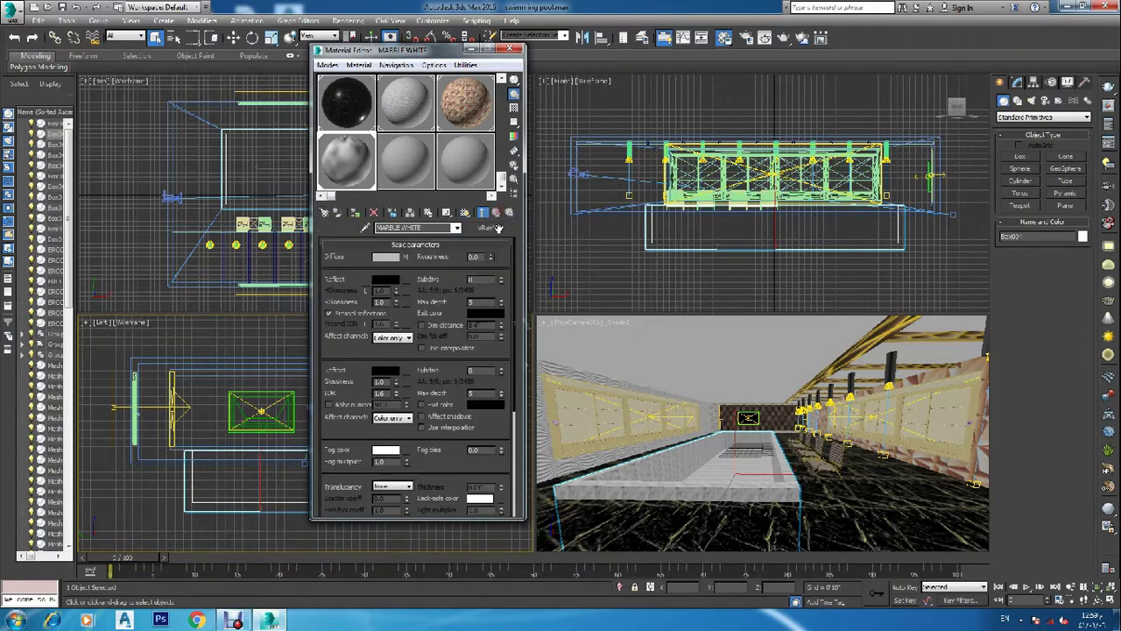
{"action": "left_click", "coordinate": [386, 280]}
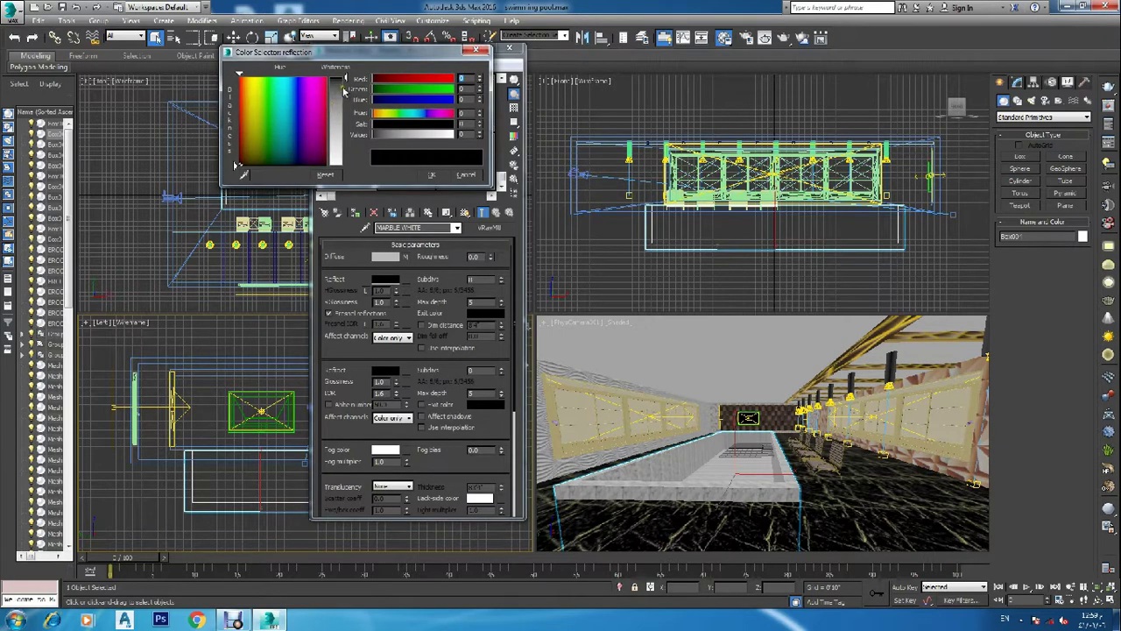
{"action": "left_click_drag", "start_coordinate": [341, 95], "coordinate": [341, 88]}
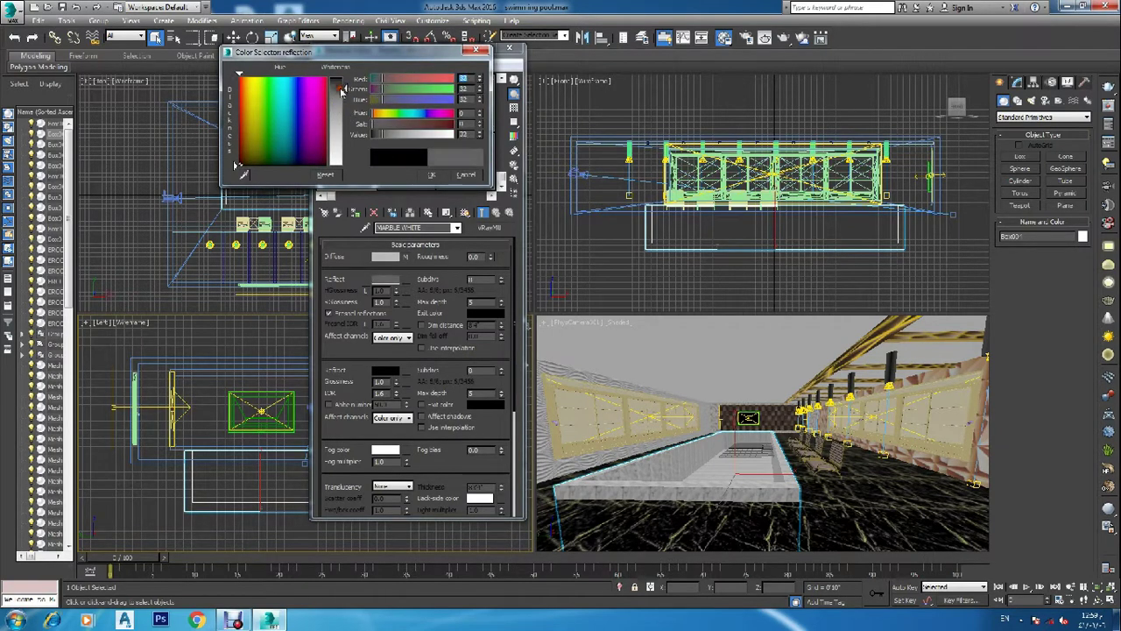
{"action": "left_click", "coordinate": [432, 176]}
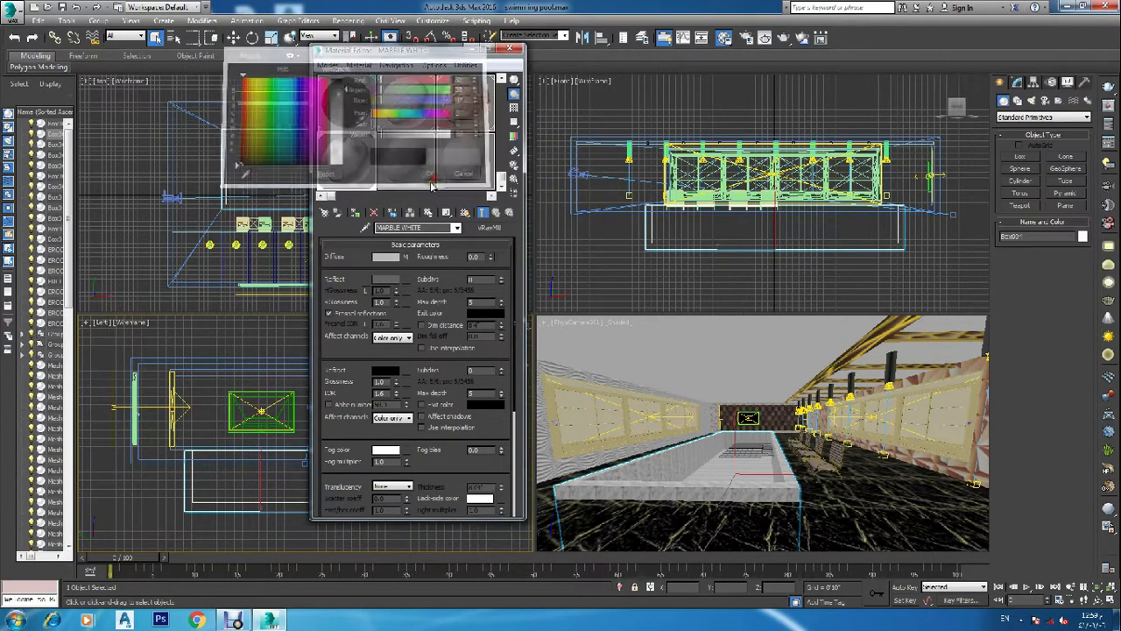
- Unlock the highlight glossiness, set it to 0.87, adjust the reflection glossiness and close the Material Editor
{"action": "left_click", "coordinate": [366, 292]}
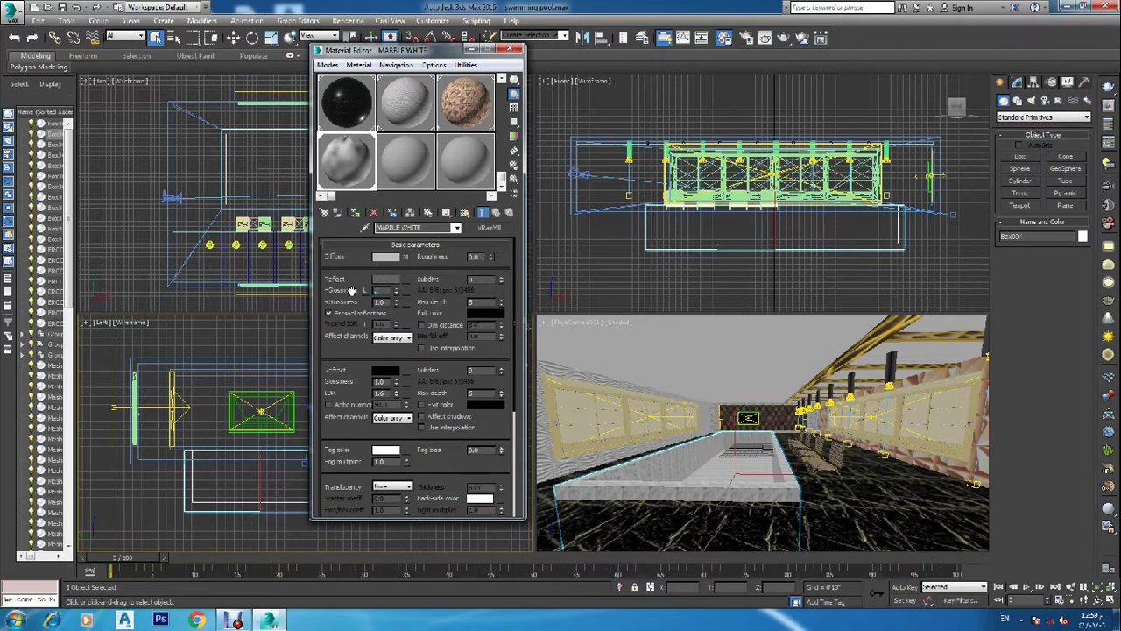
{"action": "type", "text": ".87"}
{"action": "key", "text": "Tab"}
{"action": "left_click", "coordinate": [382, 301]}
{"action": "left_click_drag", "start_coordinate": [393, 290], "coordinate": [370, 293]}
{"action": "left_click", "coordinate": [385, 302]}
{"action": "left_click", "coordinate": [512, 48]}
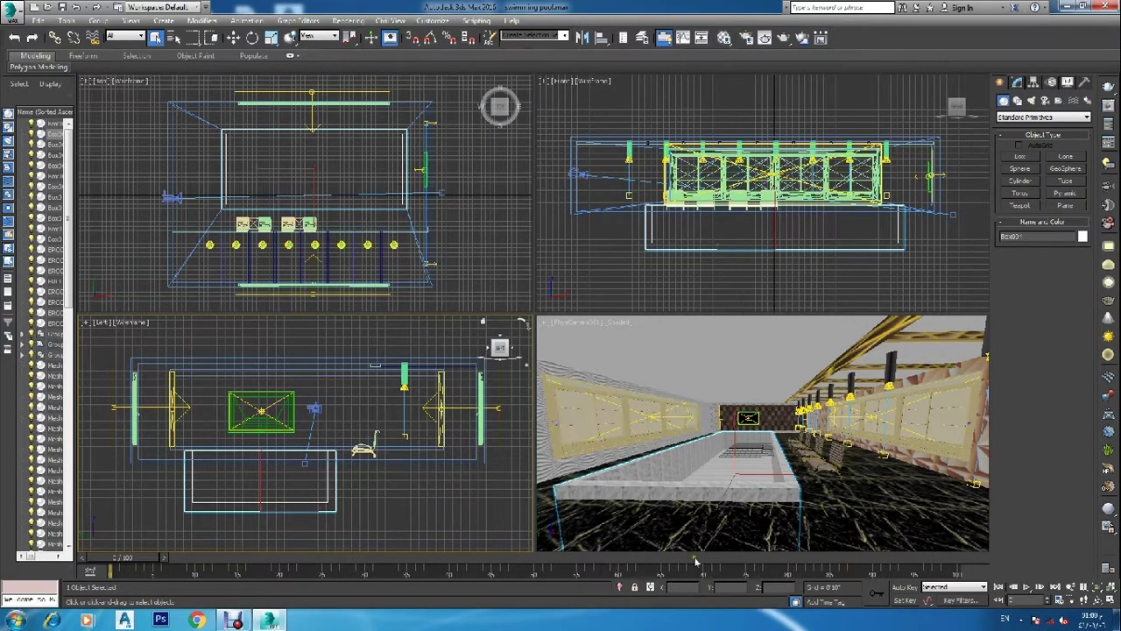
- Start a test render of the camera view, draw a render region around the pool's front part and stop the render
{"action": "left_click", "coordinate": [514, 278]}
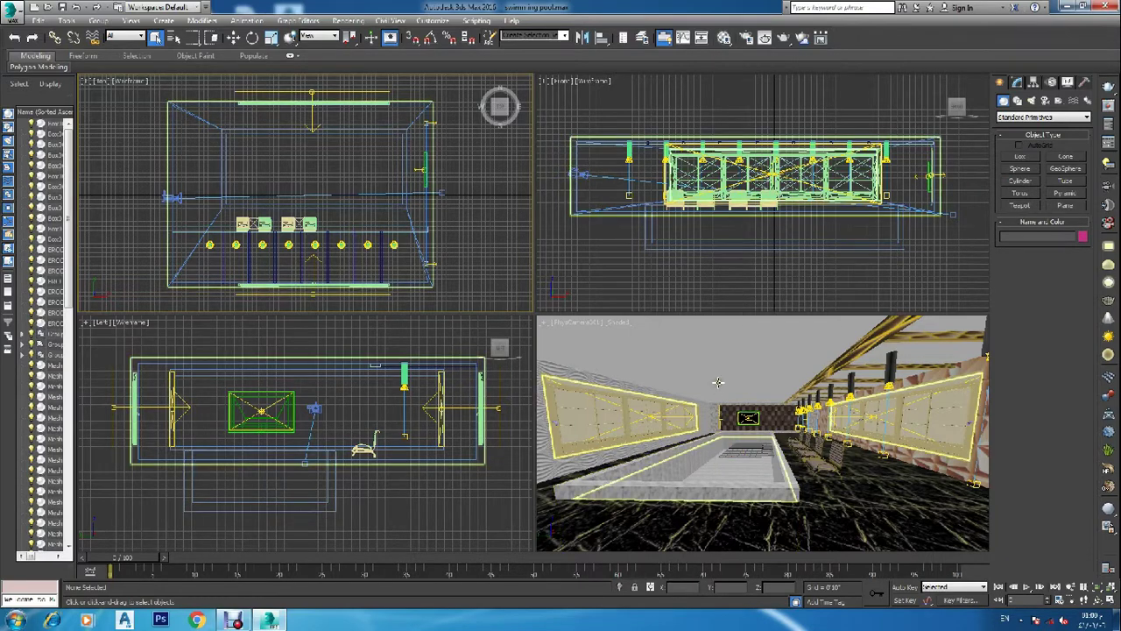
{"action": "key", "text": "shift+q"}
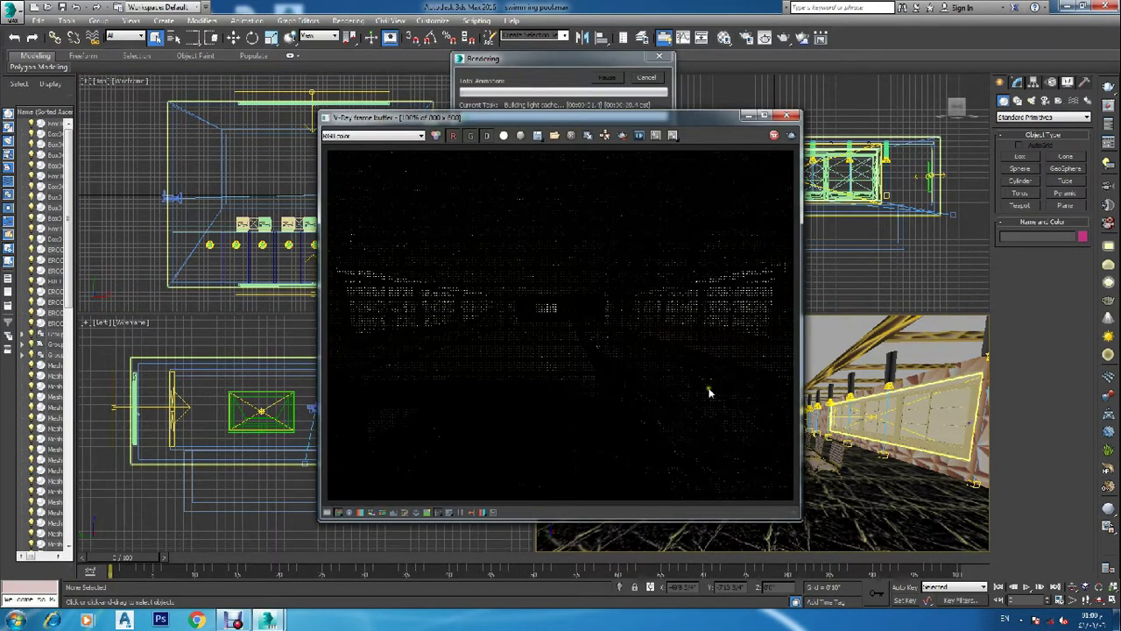
{"action": "left_click", "coordinate": [623, 140]}
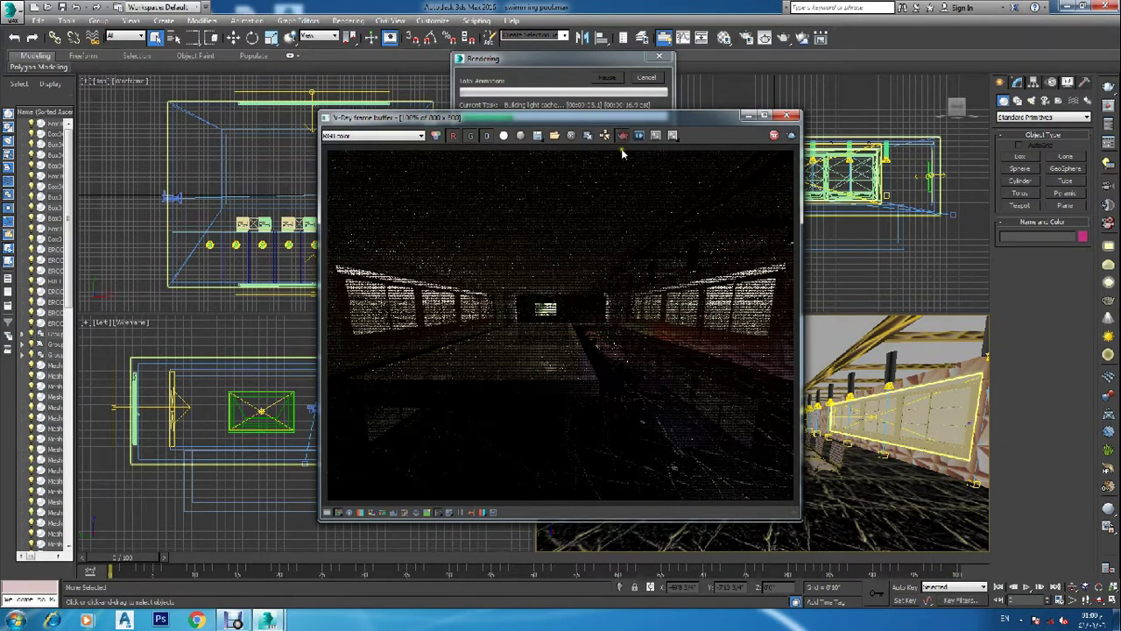
{"action": "left_click_drag", "start_coordinate": [601, 336], "coordinate": [345, 409]}
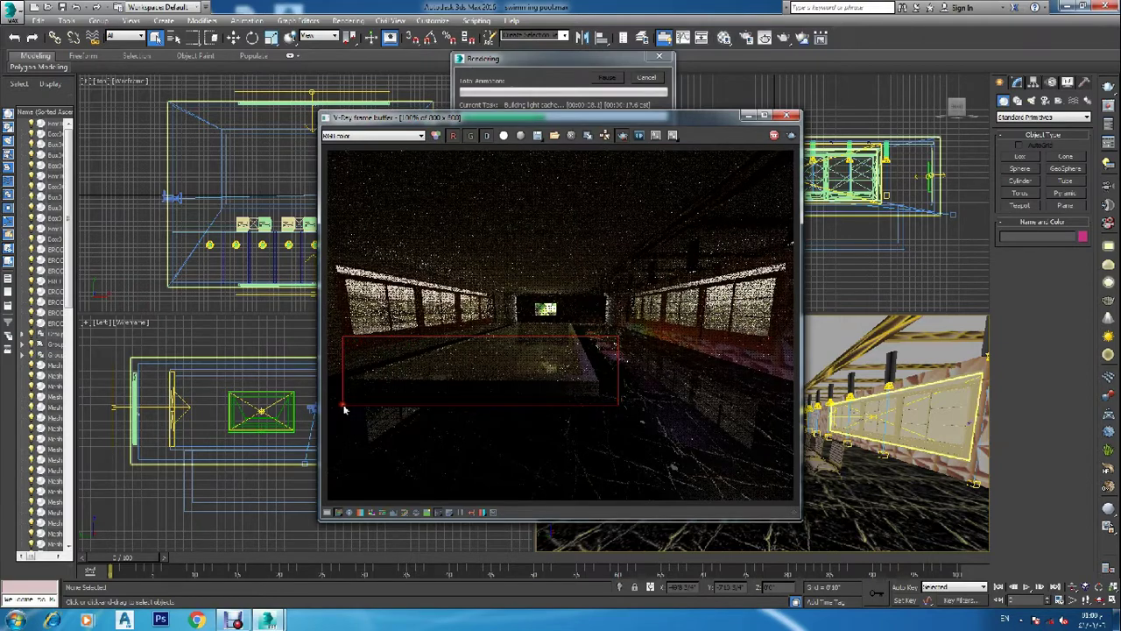
{"action": "left_click", "coordinate": [789, 117]}
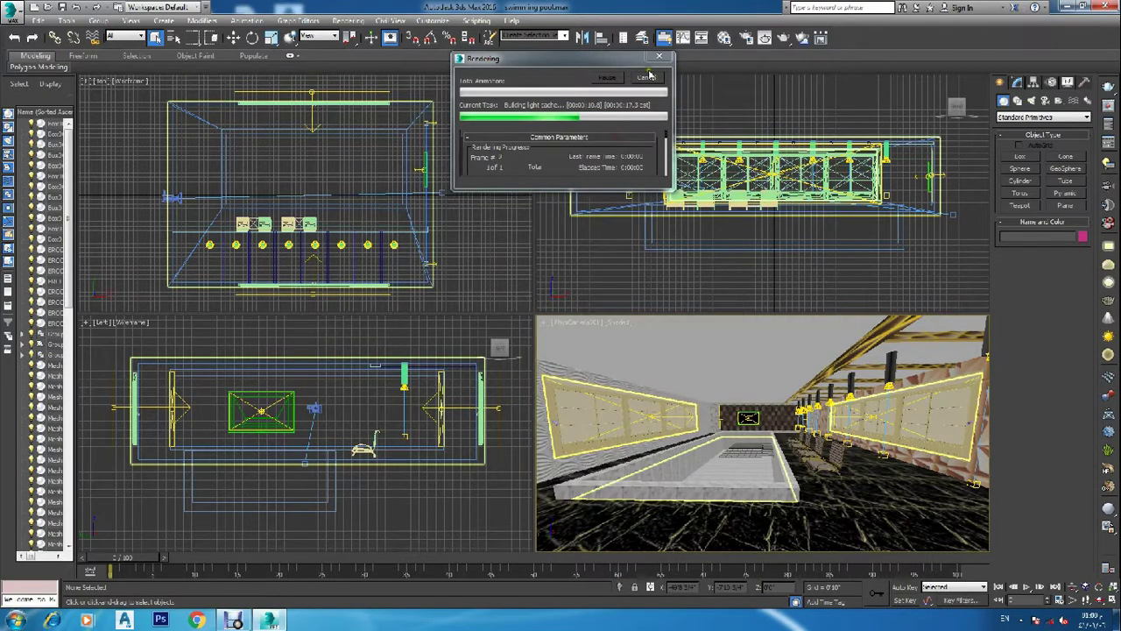
{"action": "left_click", "coordinate": [648, 77]}
- Render the pool region again to check the marble, and close the frame buffer and render progress windows
{"action": "left_click", "coordinate": [664, 37]}
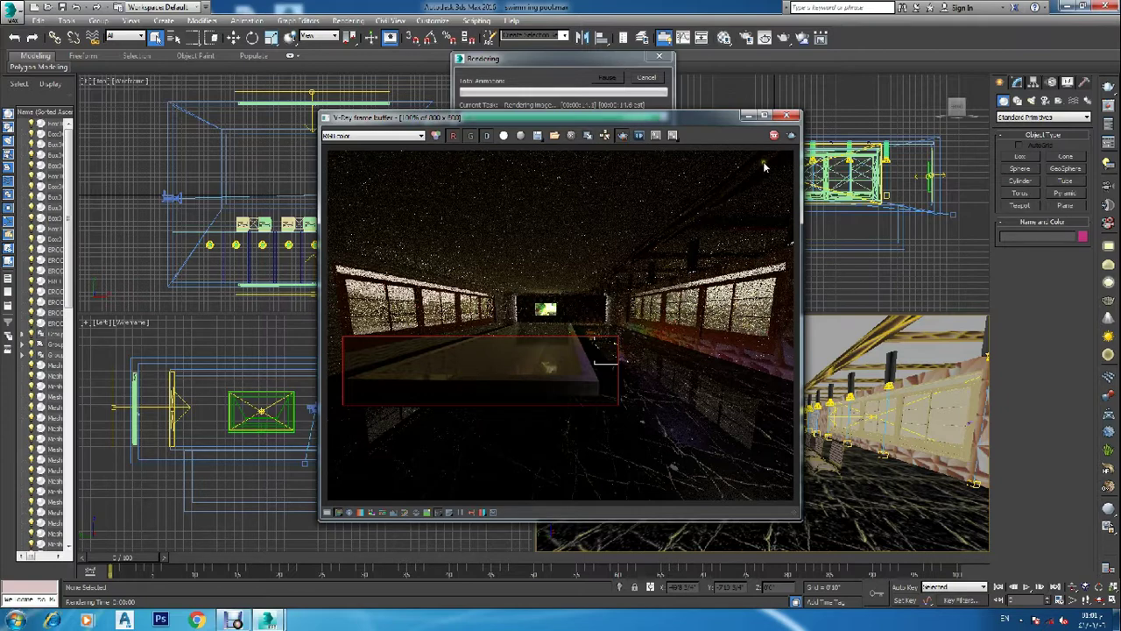
{"action": "left_click", "coordinate": [786, 115]}
{"action": "left_click", "coordinate": [649, 79]}
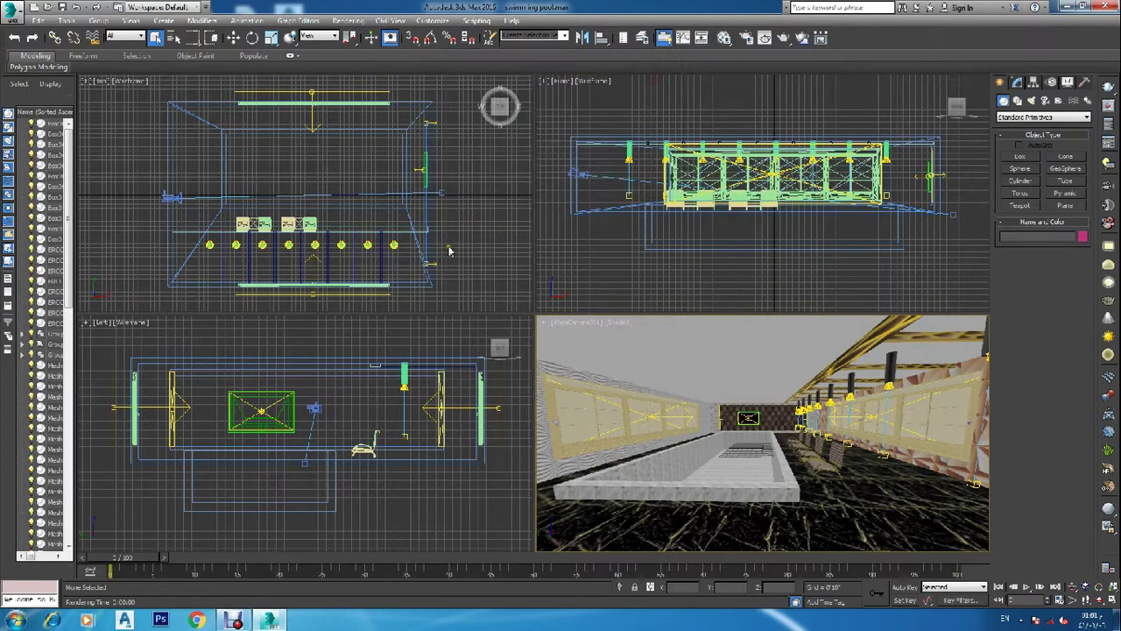
- Select the pool box in the Left view and convert it to an editable poly
{"action": "left_click", "coordinate": [473, 242]}
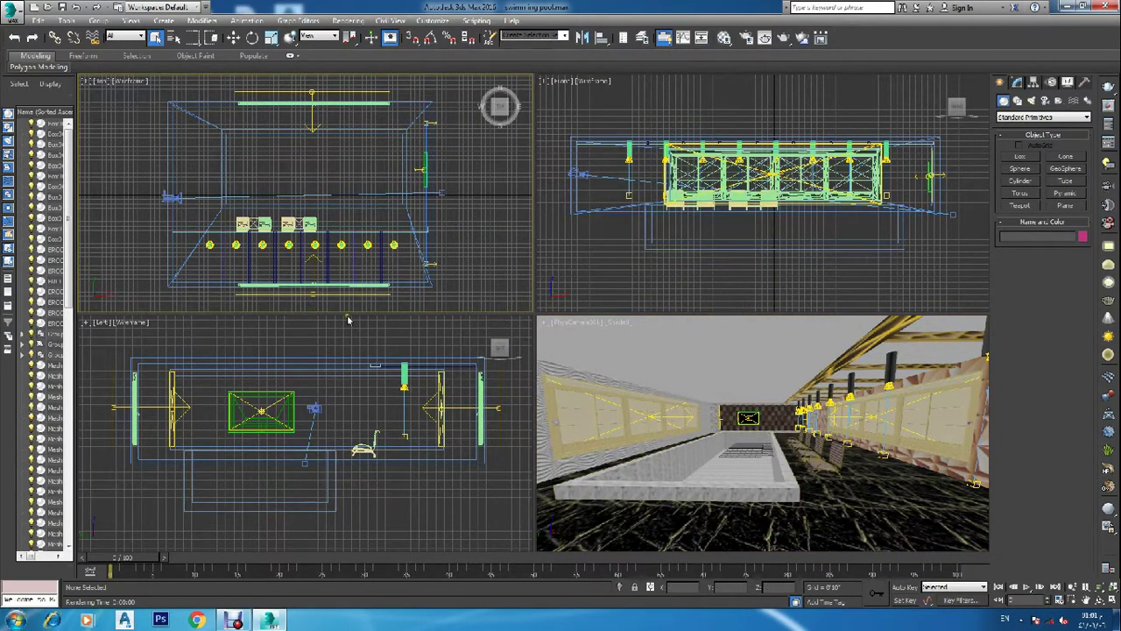
{"action": "left_click", "coordinate": [311, 511]}
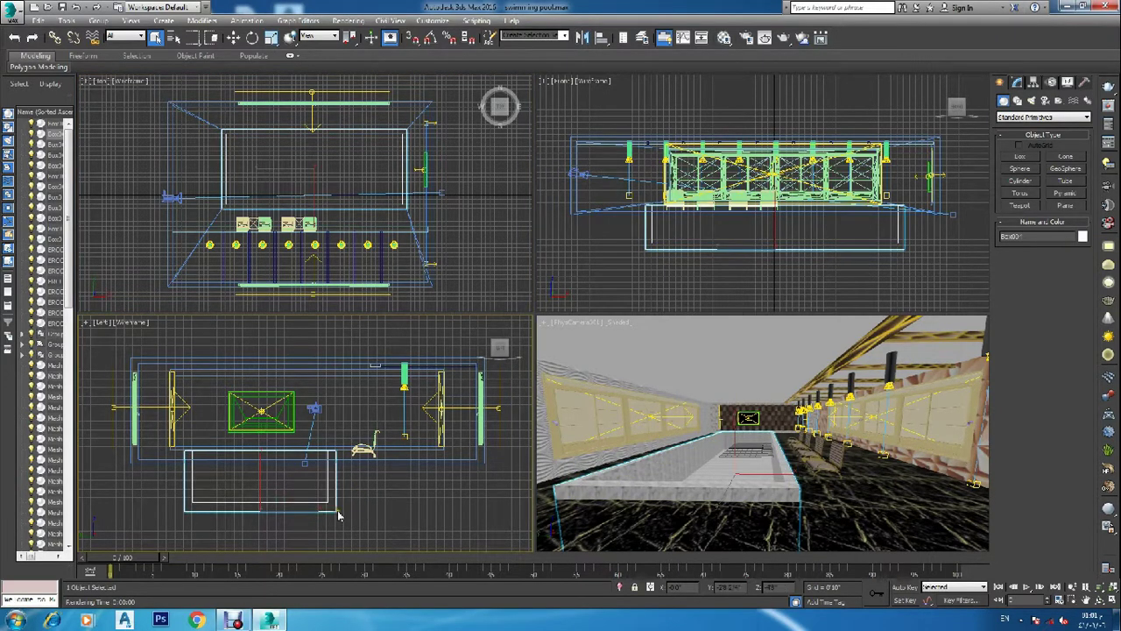
{"action": "right_click", "coordinate": [336, 432]}
{"action": "mouse_move", "coordinate": [370, 548]}
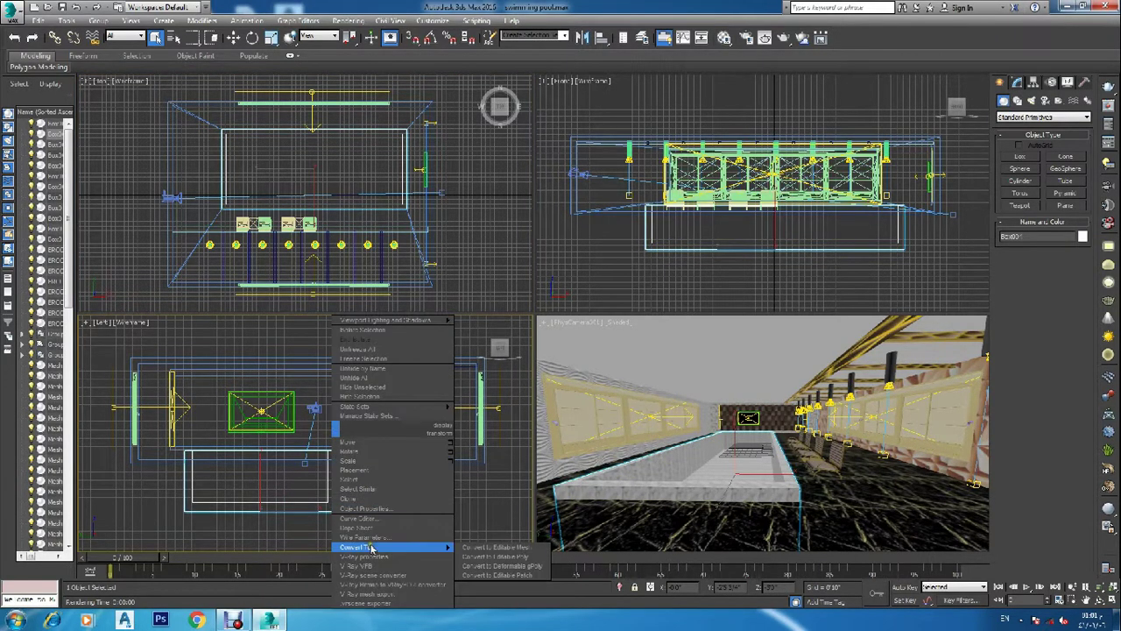
{"action": "left_click", "coordinate": [499, 557]}
- Switch to polygon level and select only the pool's floor polygon in the camera view
{"action": "left_click", "coordinate": [1054, 247]}
{"action": "left_click", "coordinate": [717, 479]}
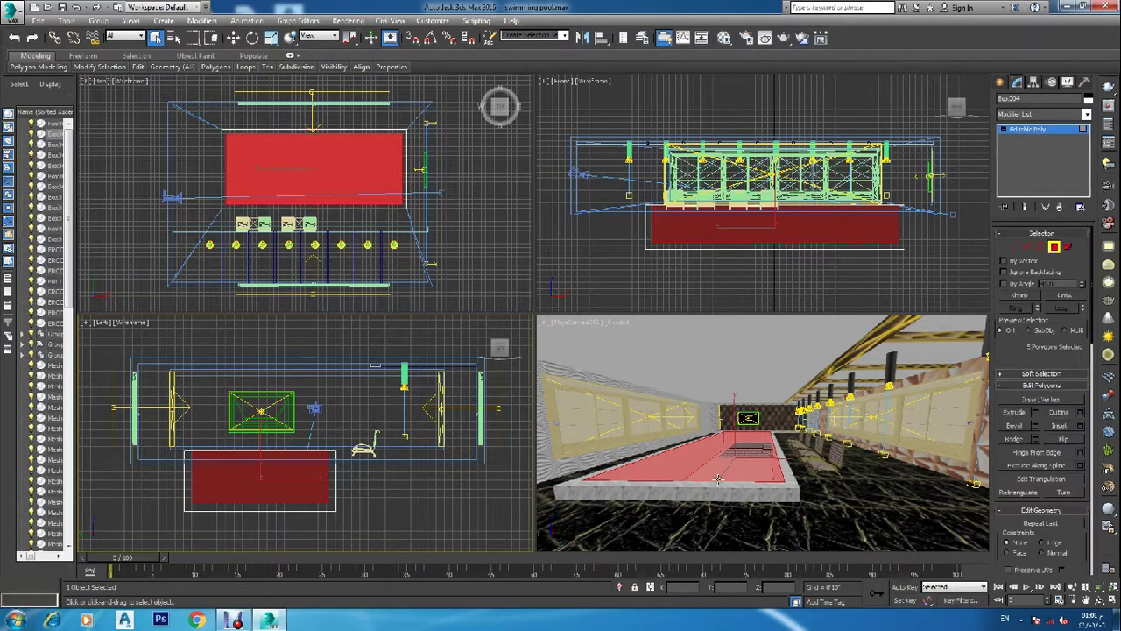
{"action": "left_click", "coordinate": [733, 472]}
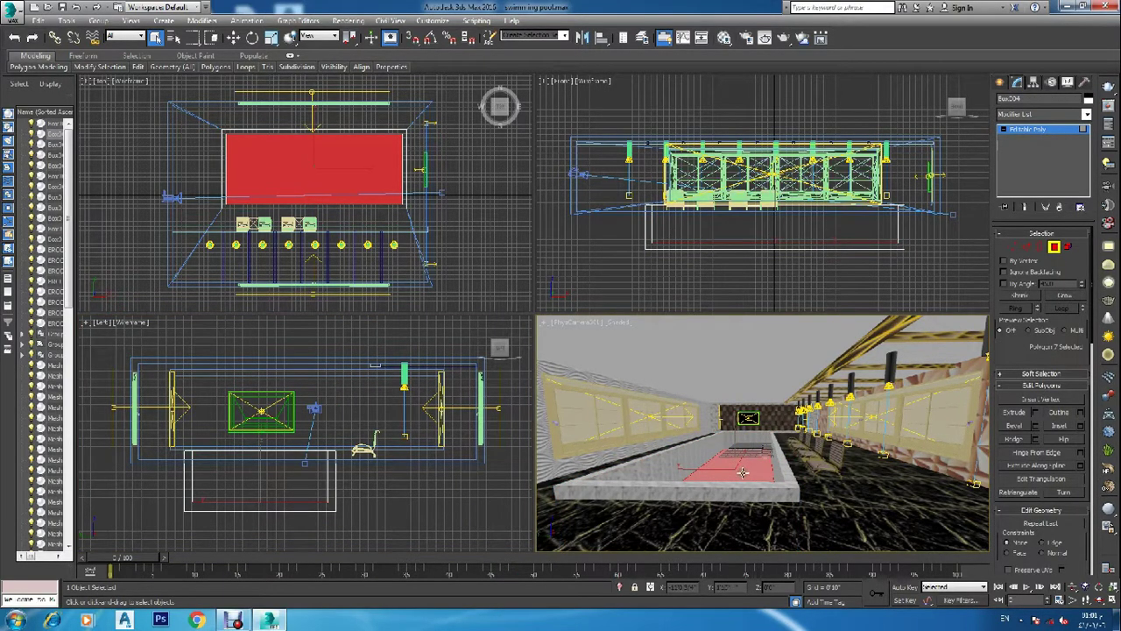
- Open the Material Editor and name the unused material slot beside MARBLE WHITE BOTOM
{"action": "key", "text": "m"}
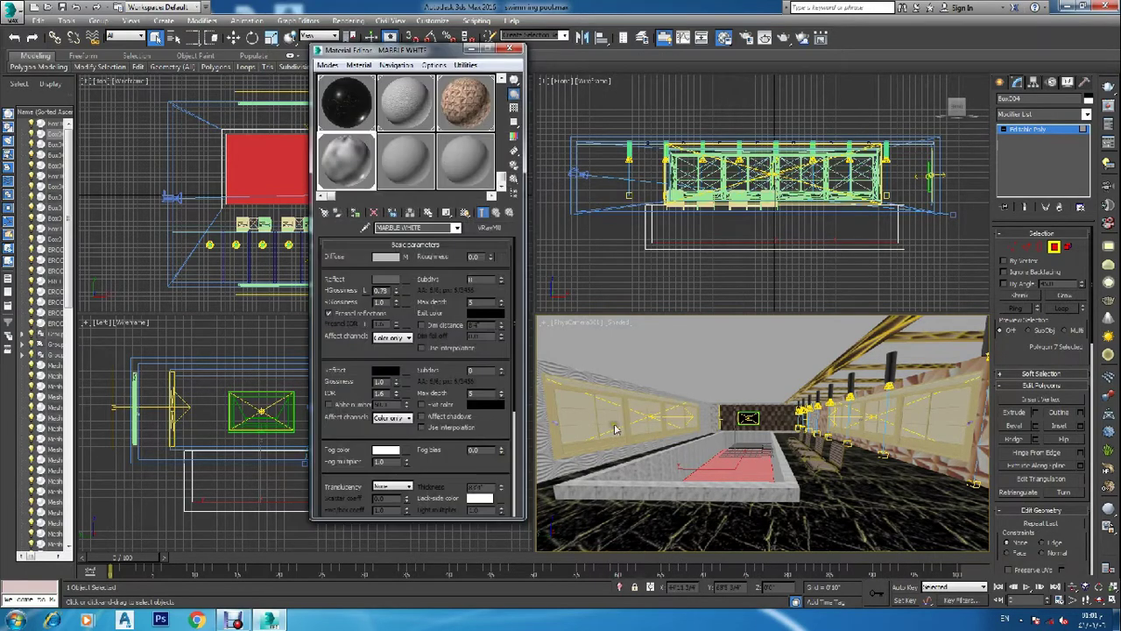
{"action": "left_click", "coordinate": [401, 180]}
{"action": "left_click", "coordinate": [424, 228]}
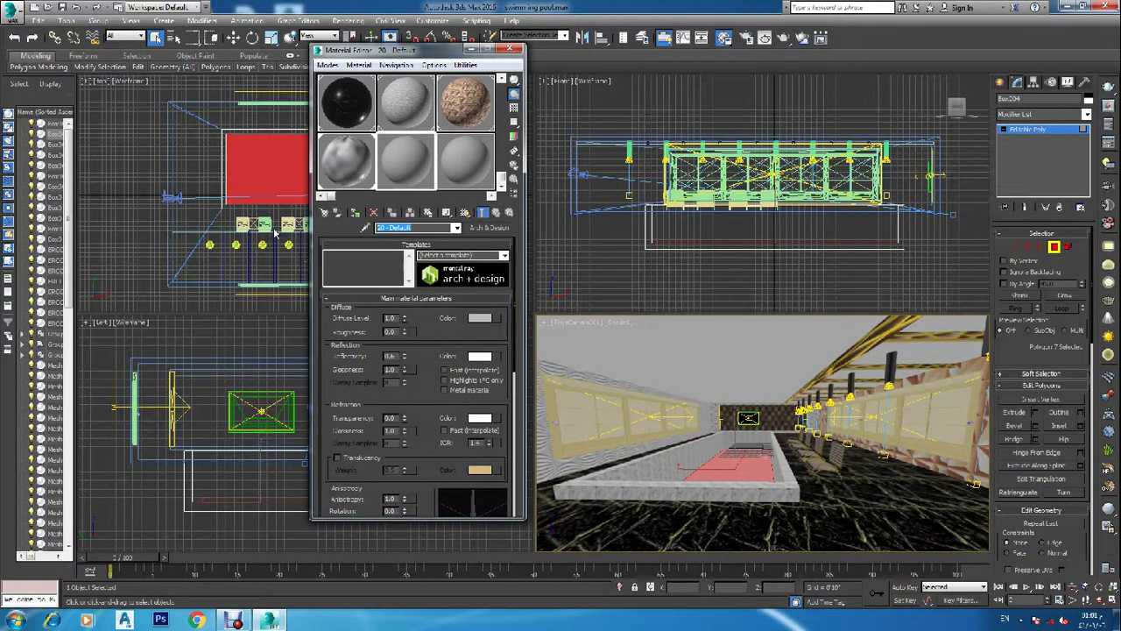
{"action": "type", "text": "BOTOM"}
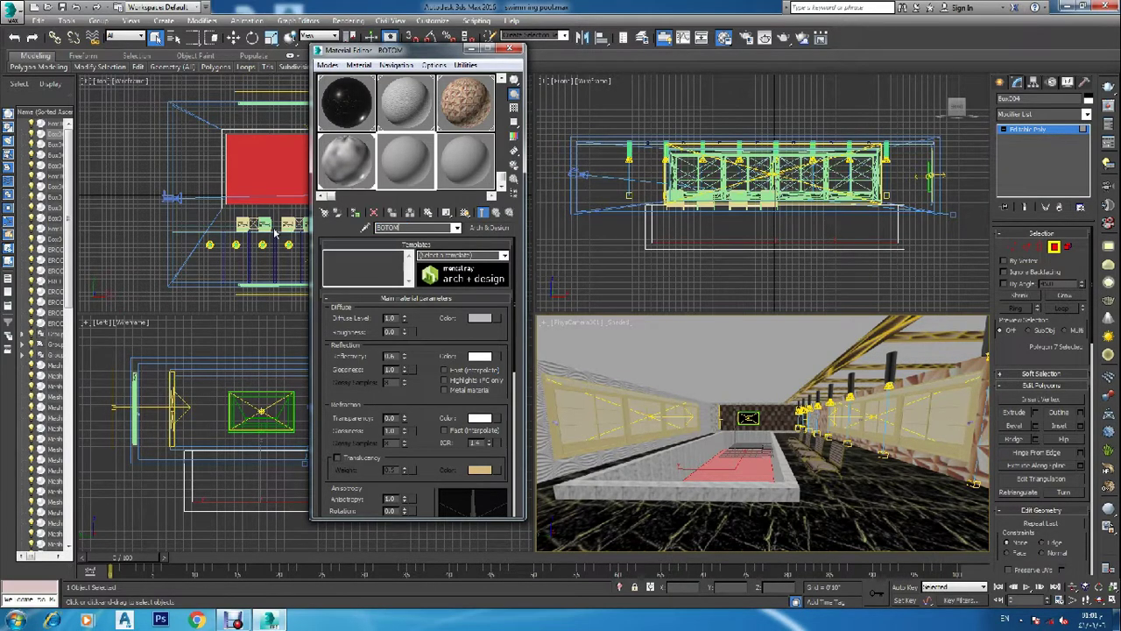
- Assign the BOTOM material to the selected pool floor and change its type to VRayMtl
{"action": "left_click", "coordinate": [355, 213]}
{"action": "left_click", "coordinate": [484, 227]}
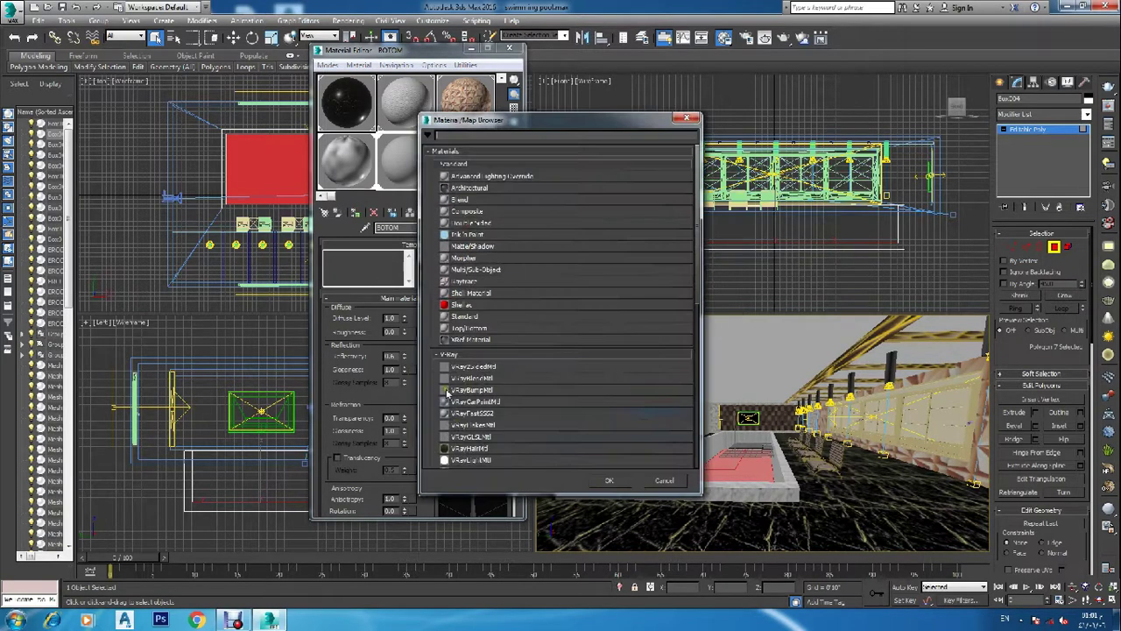
{"action": "scroll", "coordinate": [476, 427], "scroll_direction": "down", "scroll_amount": 2}
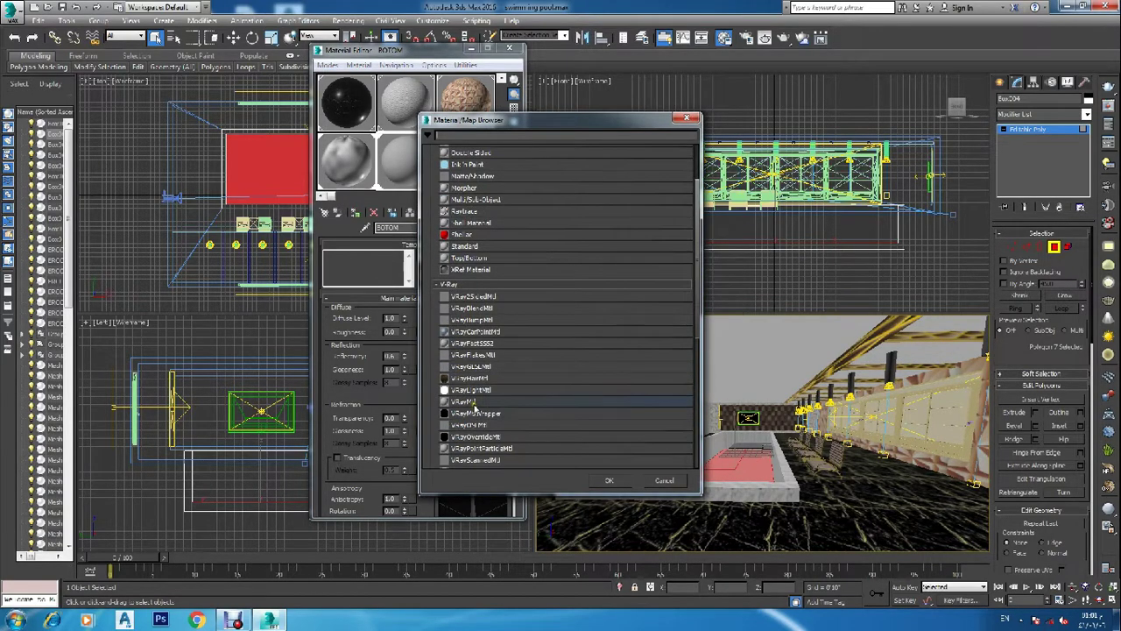
{"action": "double_click", "coordinate": [474, 412]}
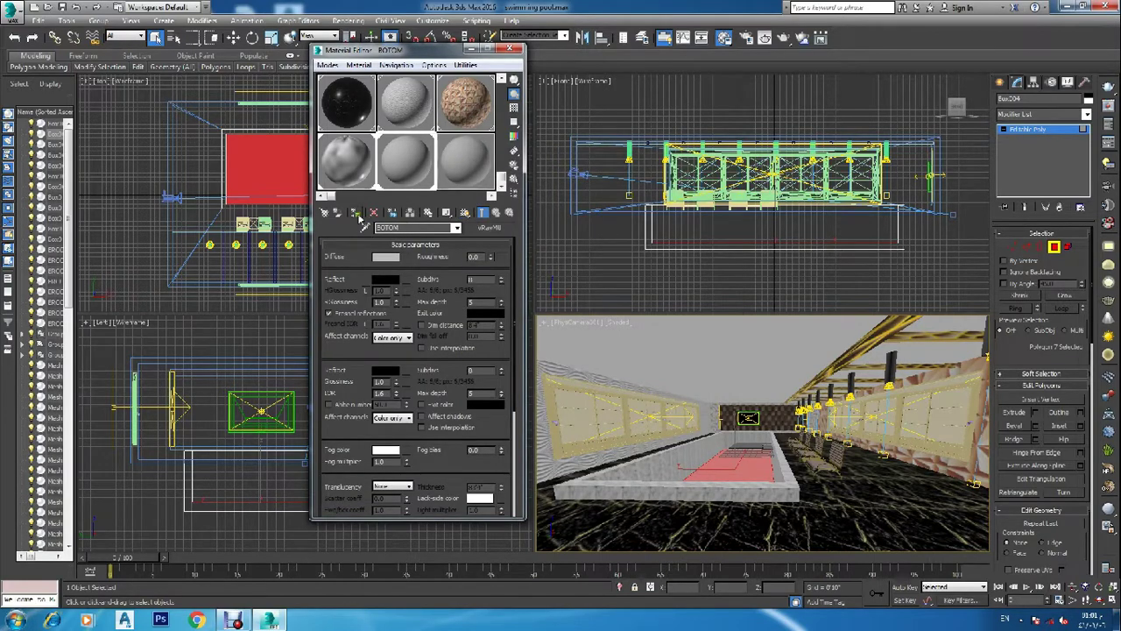
- Load the blue water image from the mat folder as a bitmap into the BOTOM material's diffuse map
{"action": "left_click", "coordinate": [464, 212]}
{"action": "left_click", "coordinate": [406, 258]}
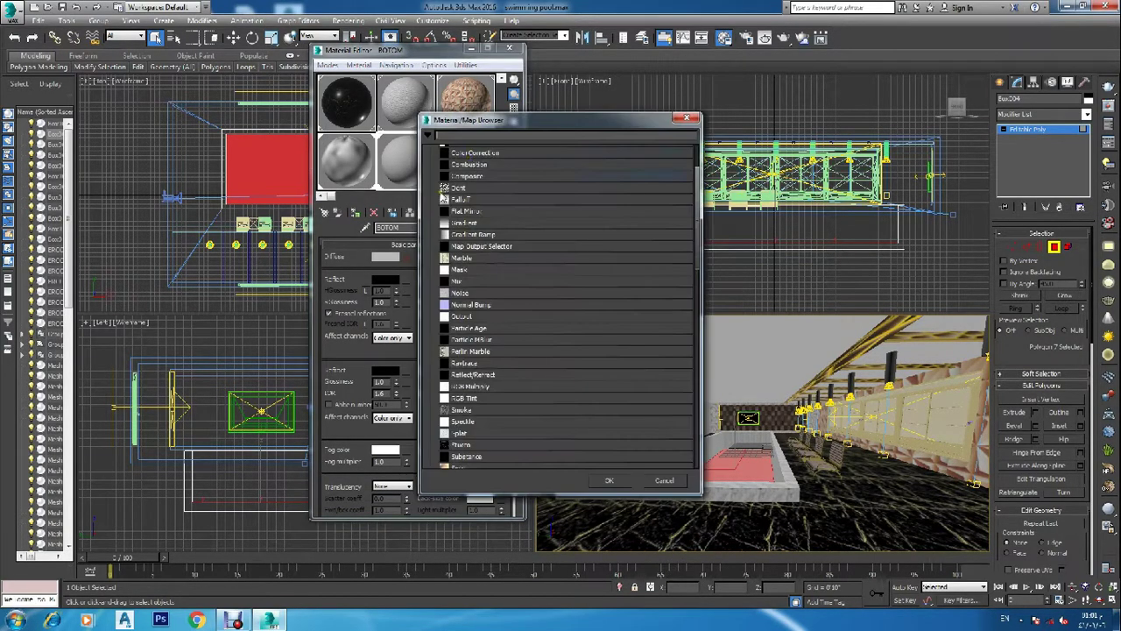
{"action": "double_click", "coordinate": [462, 177]}
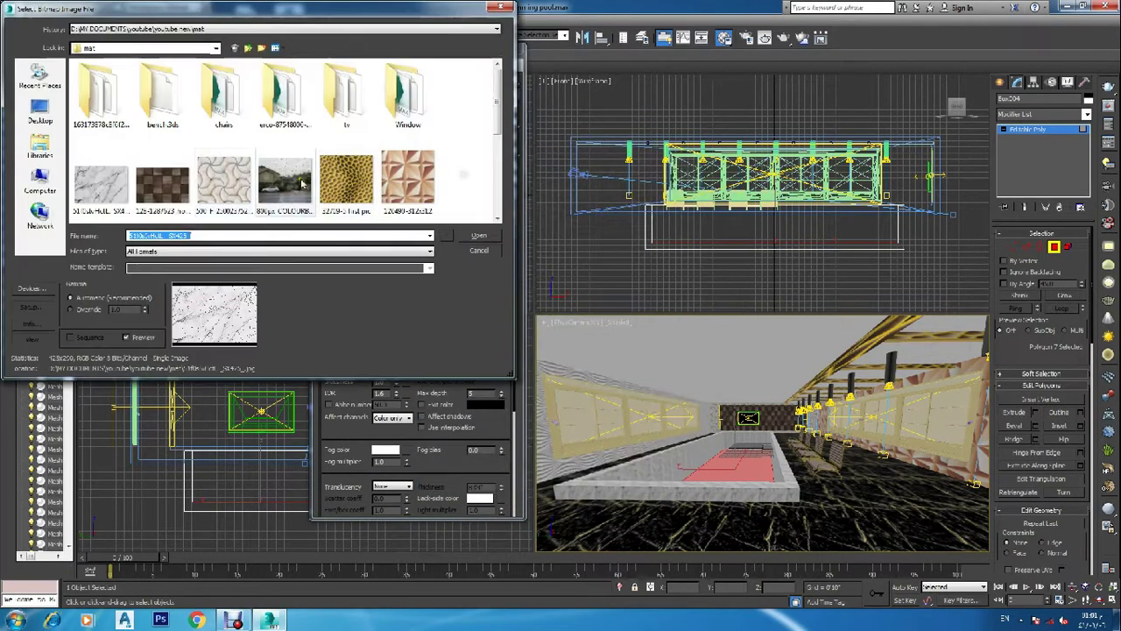
{"action": "scroll", "coordinate": [218, 186], "scroll_direction": "down", "scroll_amount": 3}
{"action": "scroll", "coordinate": [218, 185], "scroll_direction": "up", "scroll_amount": 1}
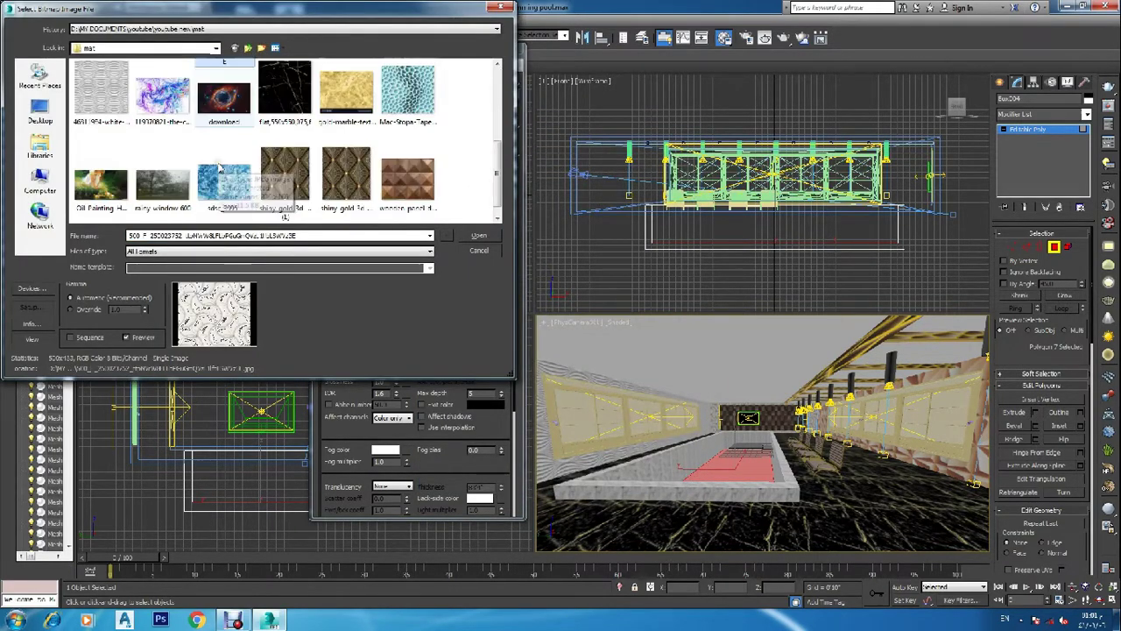
{"action": "scroll", "coordinate": [218, 186], "scroll_direction": "down", "scroll_amount": 1}
{"action": "left_click", "coordinate": [222, 183]}
{"action": "left_click", "coordinate": [478, 236]}
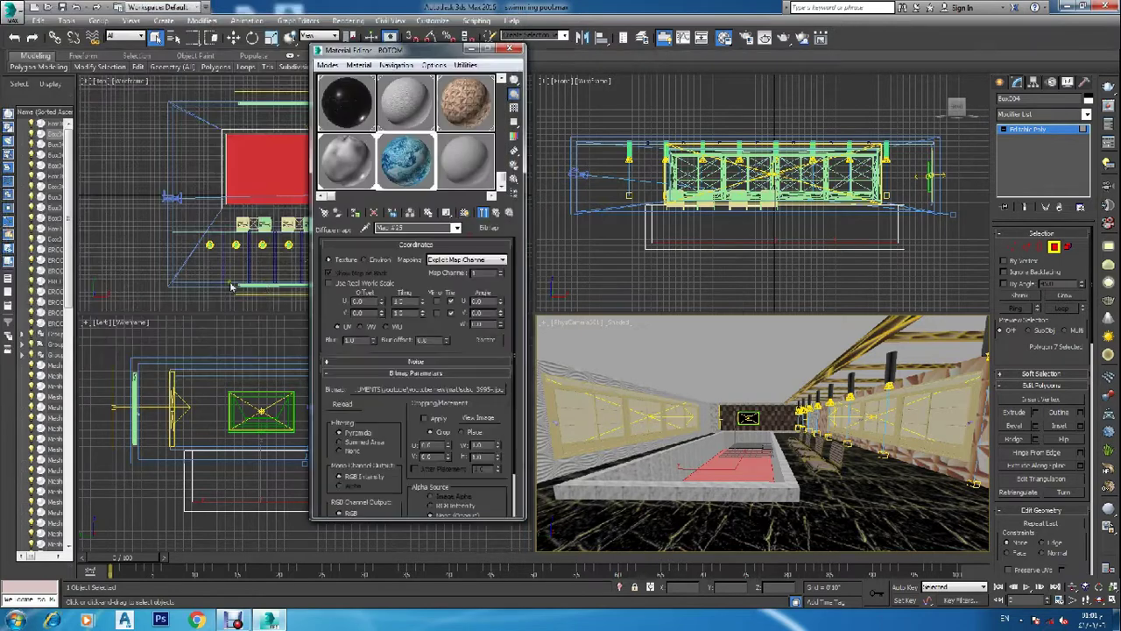
- Show the water map in the viewport and set its U and V tiling to 0.5
{"action": "left_click", "coordinate": [464, 213]}
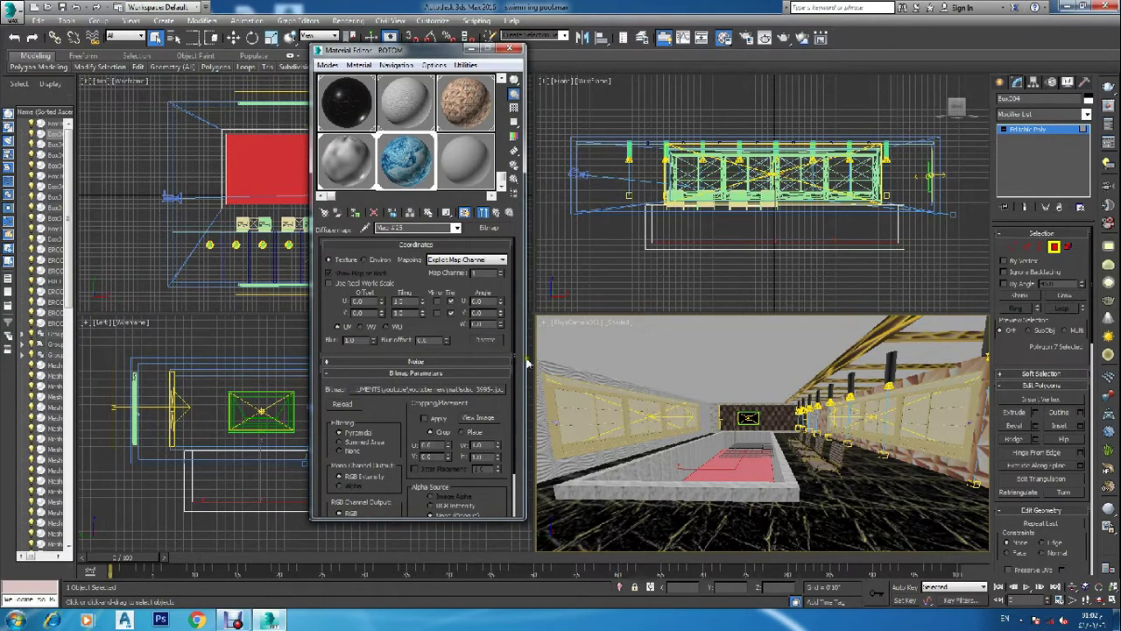
{"action": "double_click", "coordinate": [398, 313]}
{"action": "double_click", "coordinate": [398, 302]}
{"action": "type", "text": ".5"}
{"action": "key", "text": "Return"}
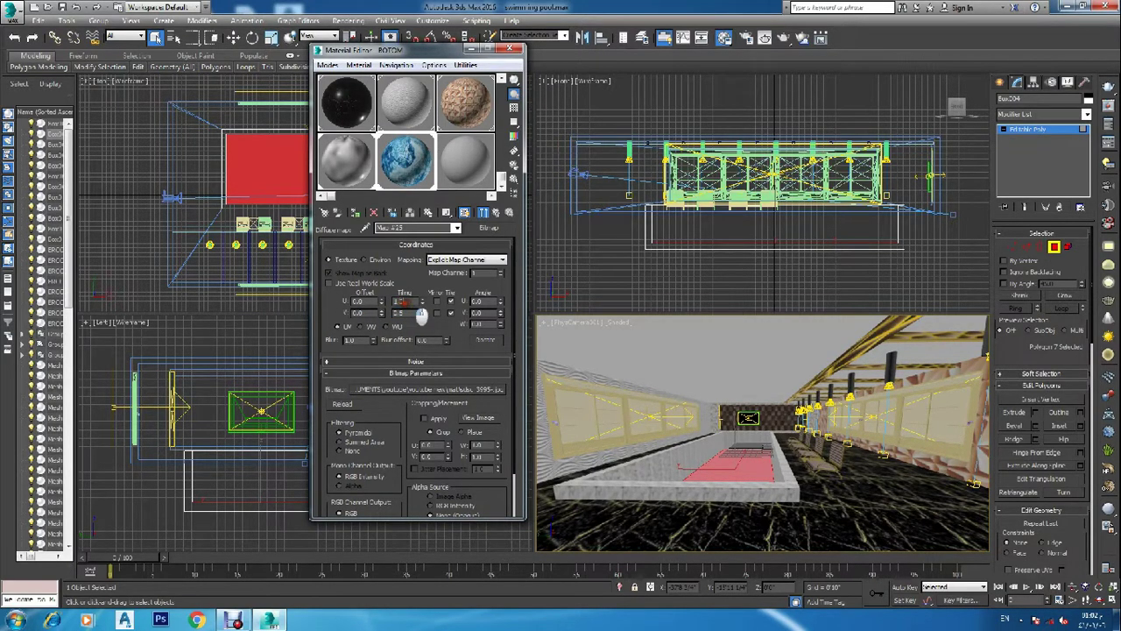
{"action": "key", "text": "Return"}
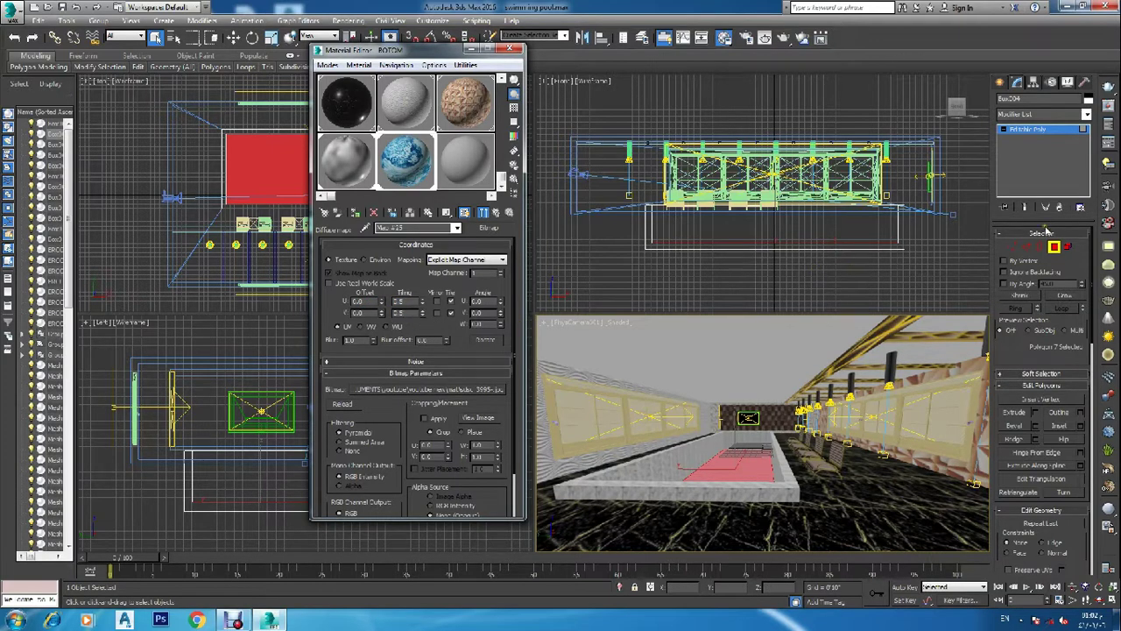
- Leave polygon level, deselect the pool and lower the water map's U and V tiling below 0.5
{"action": "left_click", "coordinate": [1054, 248]}
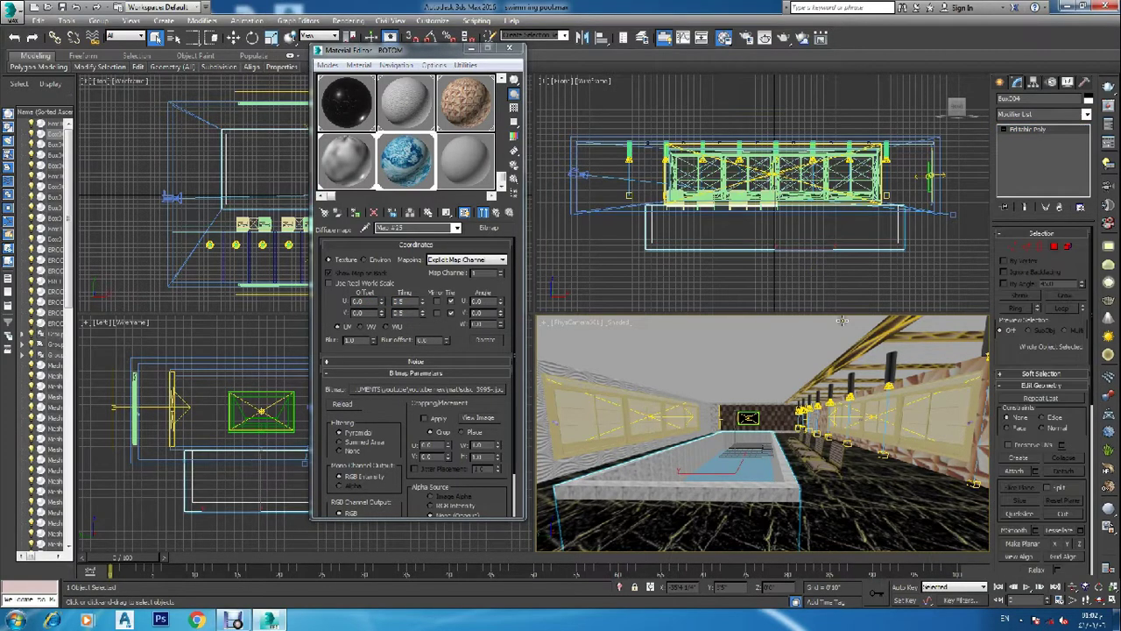
{"action": "left_click", "coordinate": [651, 294]}
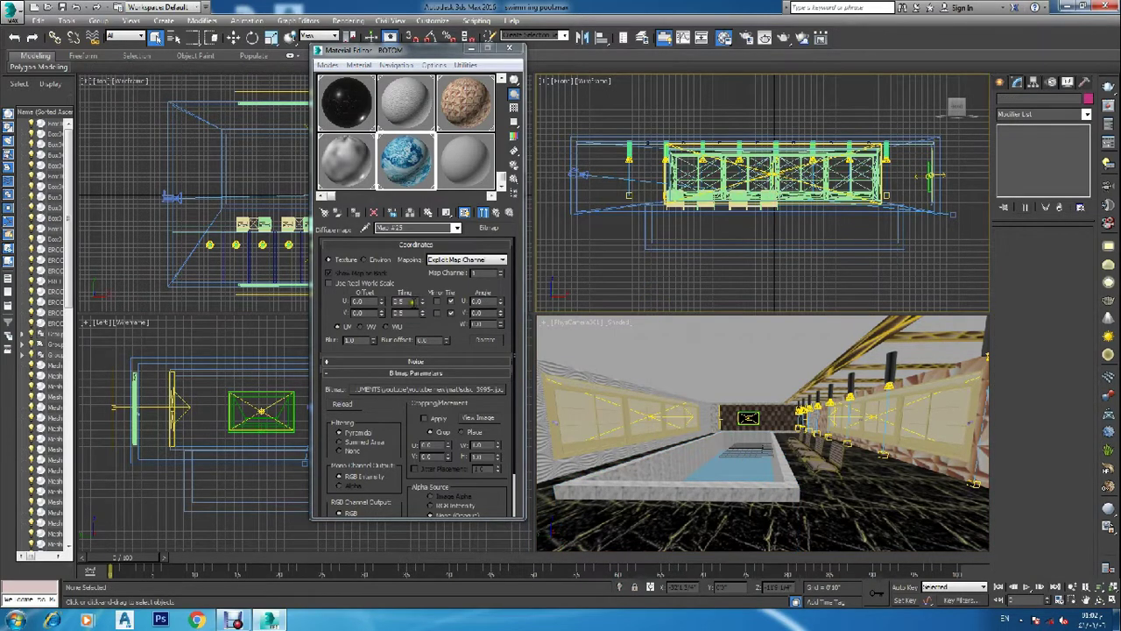
{"action": "double_click", "coordinate": [403, 301]}
{"action": "left_click_drag", "start_coordinate": [416, 313], "coordinate": [348, 316]}
{"action": "type", "text": ".0"}
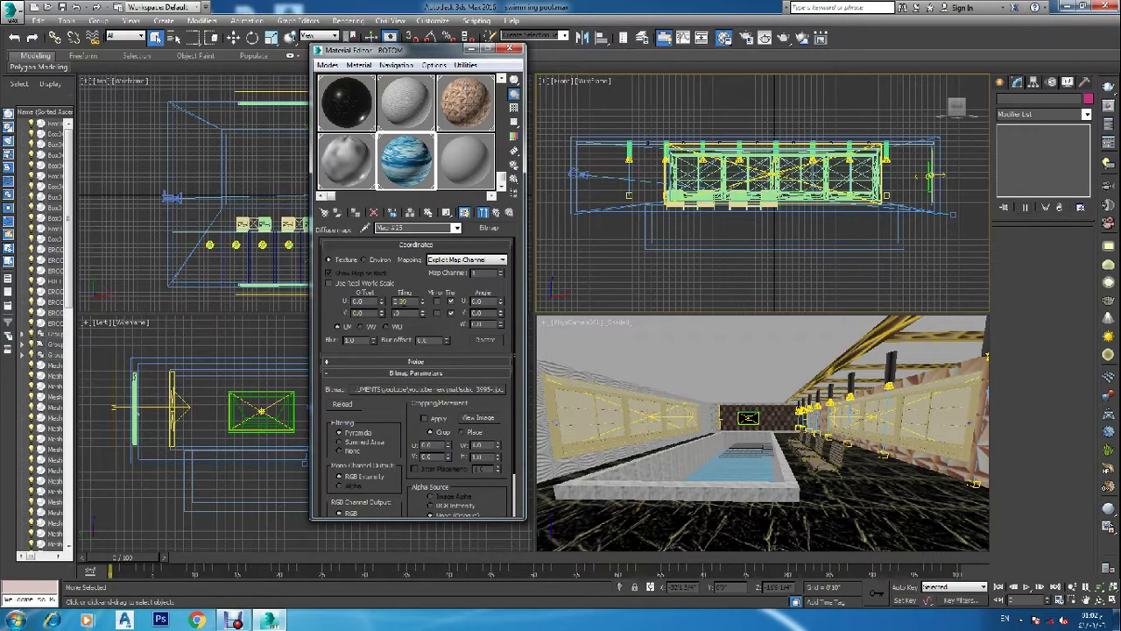
{"action": "left_click", "coordinate": [408, 301]}
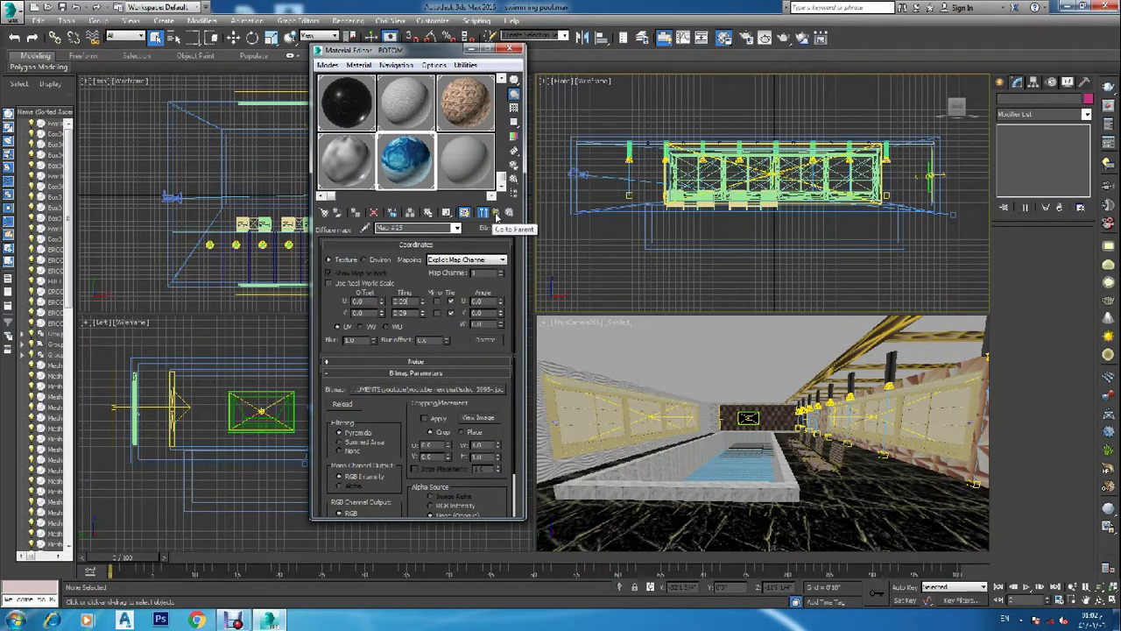
- Return to the parent BOTOM material and set its reflection colour to dark grey with a value of 37
{"action": "left_click", "coordinate": [495, 213]}
{"action": "left_click", "coordinate": [398, 278]}
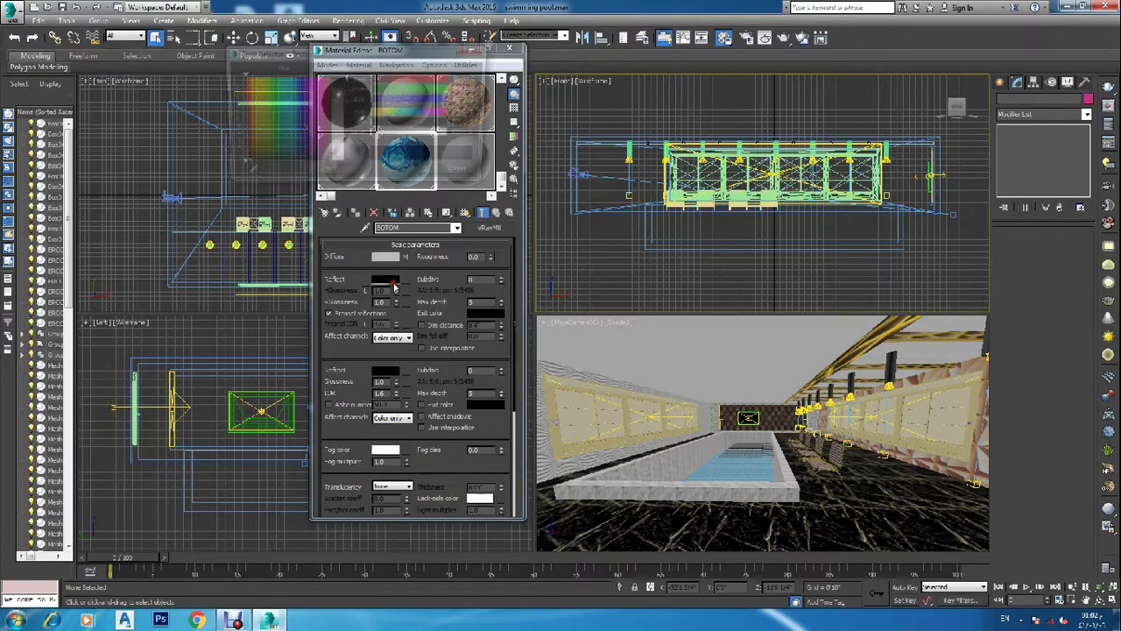
{"action": "left_click_drag", "start_coordinate": [337, 90], "coordinate": [344, 92]}
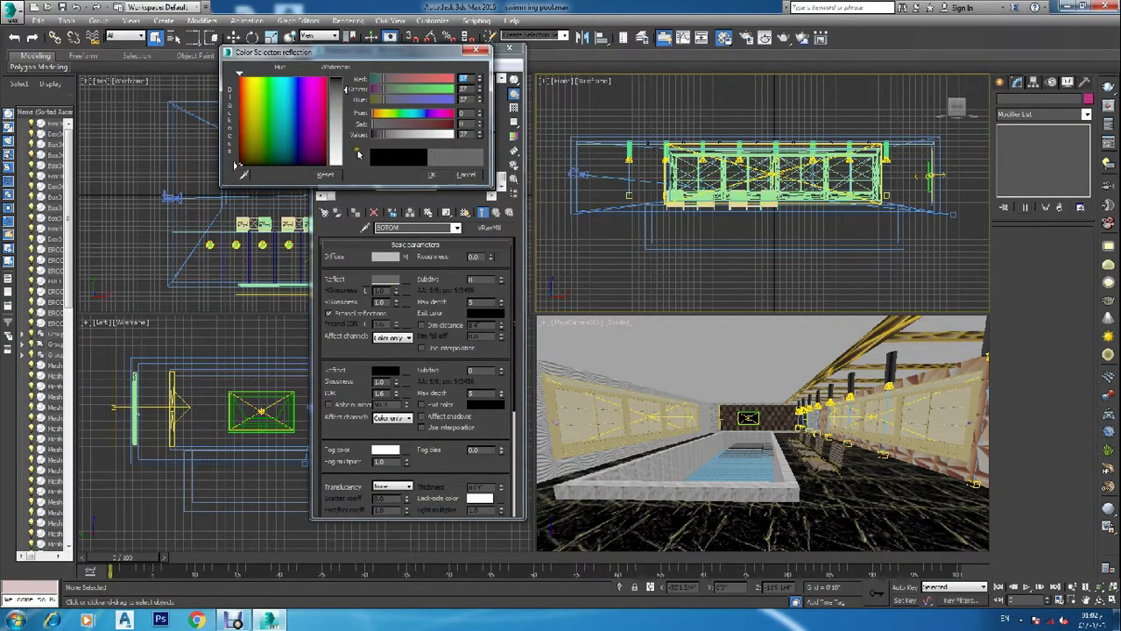
{"action": "left_click", "coordinate": [431, 174]}
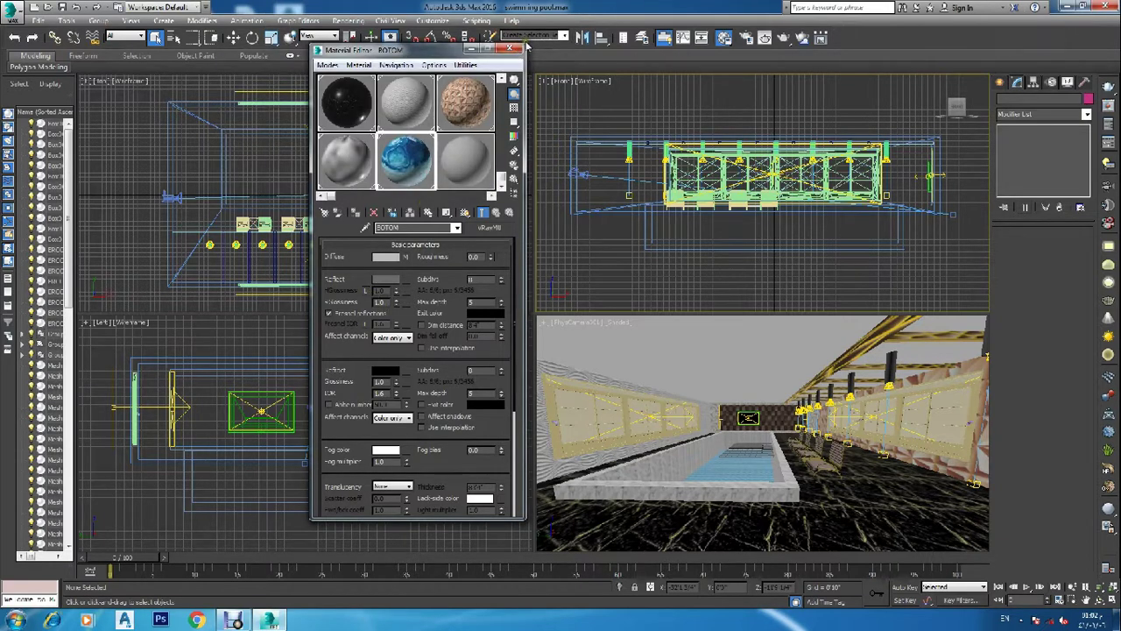
- Unlock the BOTOM material's highlight glossiness and close the Material Editor
{"action": "left_click", "coordinate": [367, 290]}
{"action": "left_click", "coordinate": [367, 290]}
{"action": "key", "text": "Return"}
{"action": "left_click", "coordinate": [515, 49]}
- Draw a plane over the pool opening in the top view, about 14 by 34 feet
{"action": "left_click", "coordinate": [662, 384]}
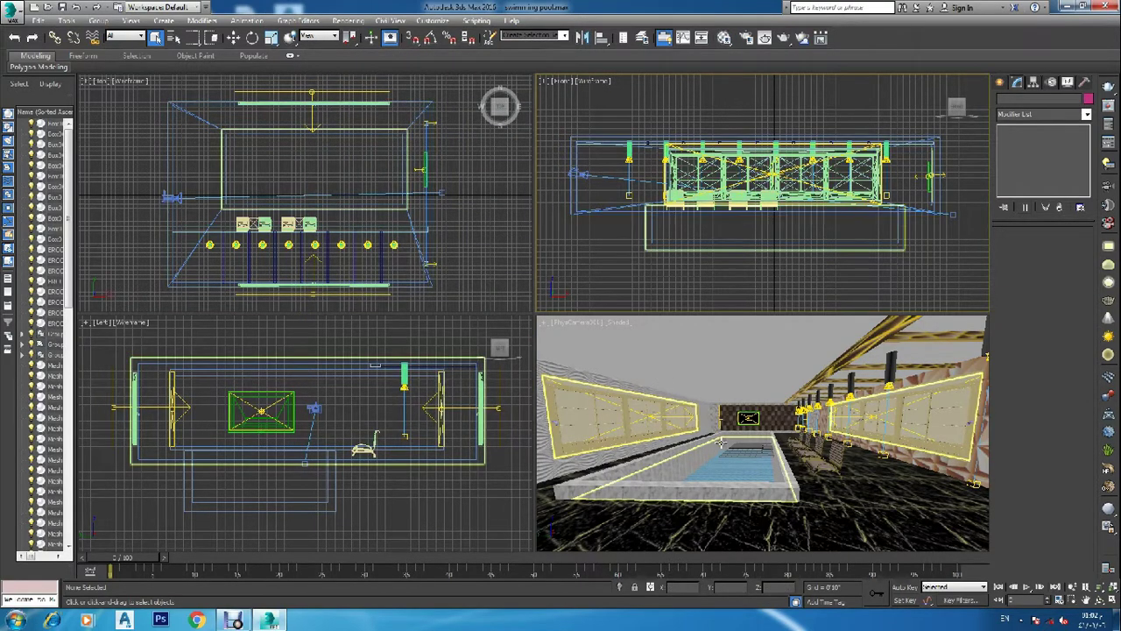
{"action": "left_click", "coordinate": [478, 204]}
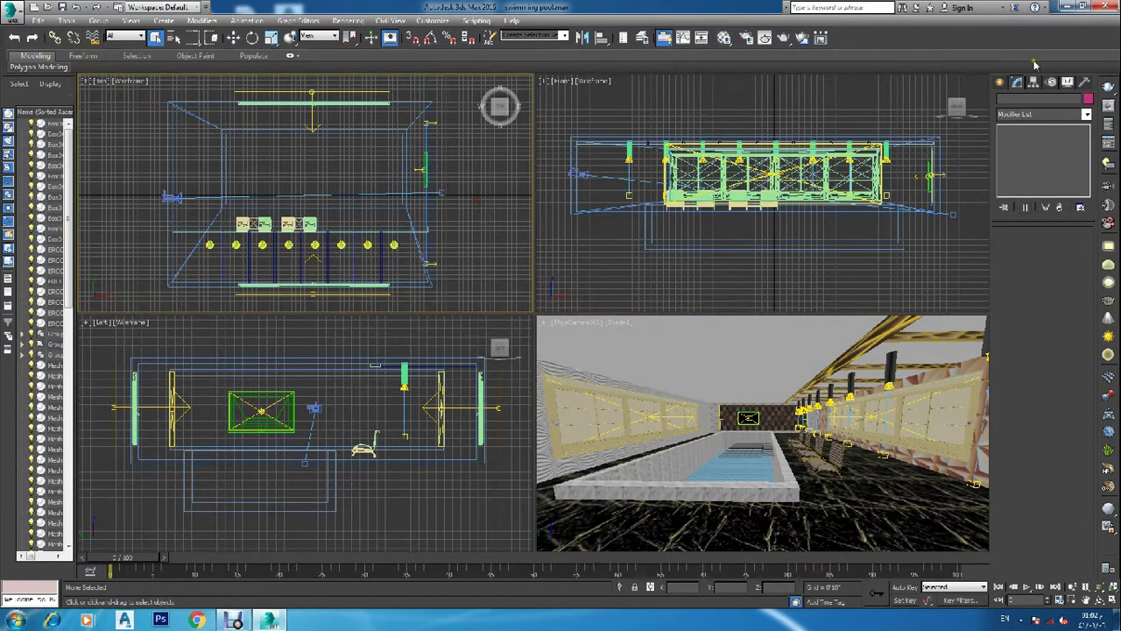
{"action": "left_click", "coordinate": [1004, 81]}
{"action": "left_click", "coordinate": [1066, 206]}
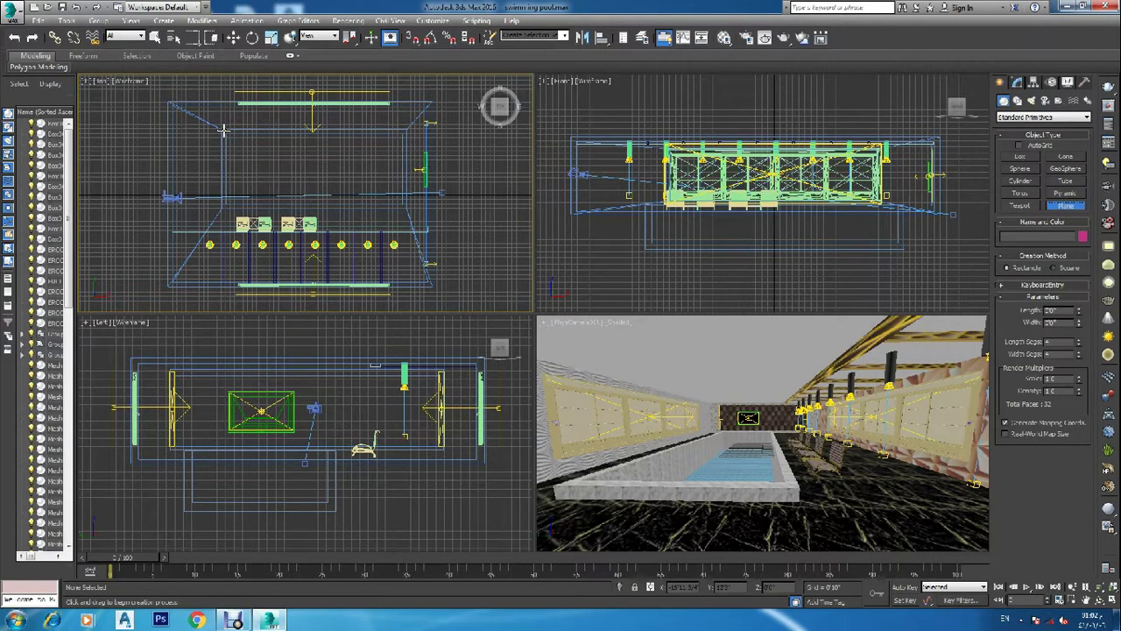
{"action": "left_click_drag", "start_coordinate": [224, 130], "coordinate": [403, 206]}
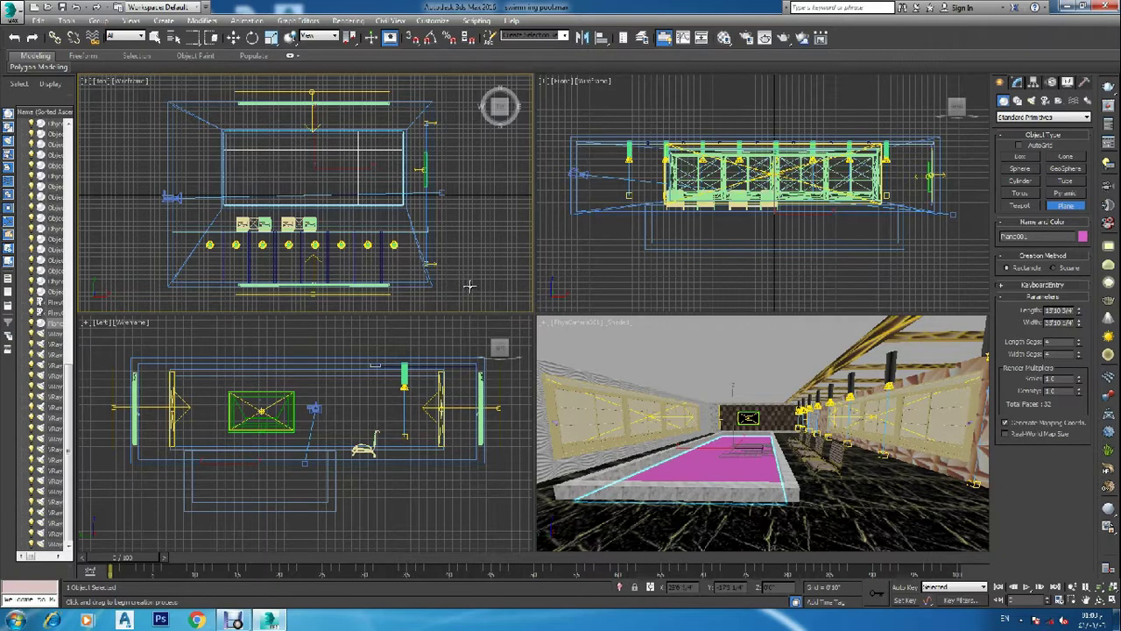
- Set the new plane's length and width segments to 300 each
{"action": "type", "text": "100"}
{"action": "left_click_drag", "start_coordinate": [1060, 355], "coordinate": [994, 366]}
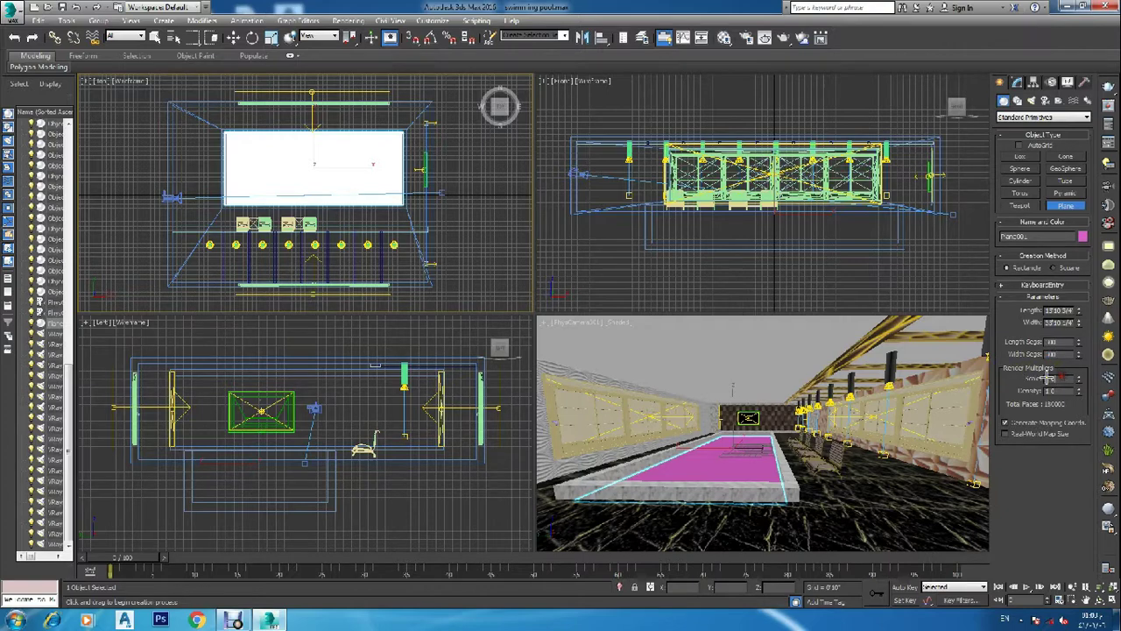
{"action": "right_click", "coordinate": [621, 272]}
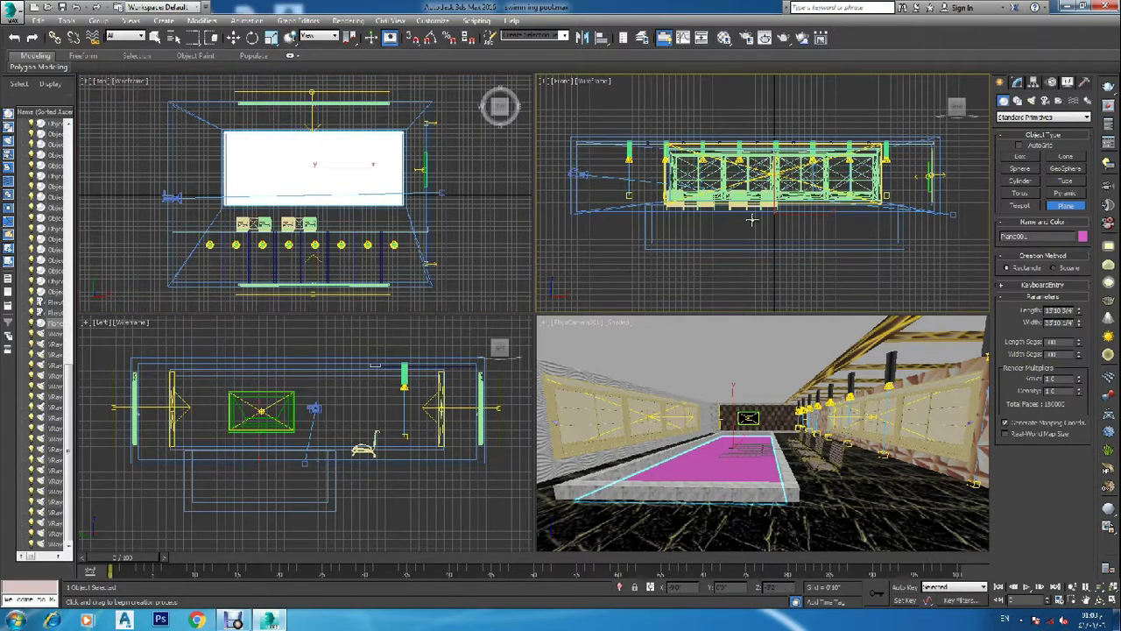
- Name an unused material WATER and assign it to the plane over the pool
{"action": "key", "text": "m"}
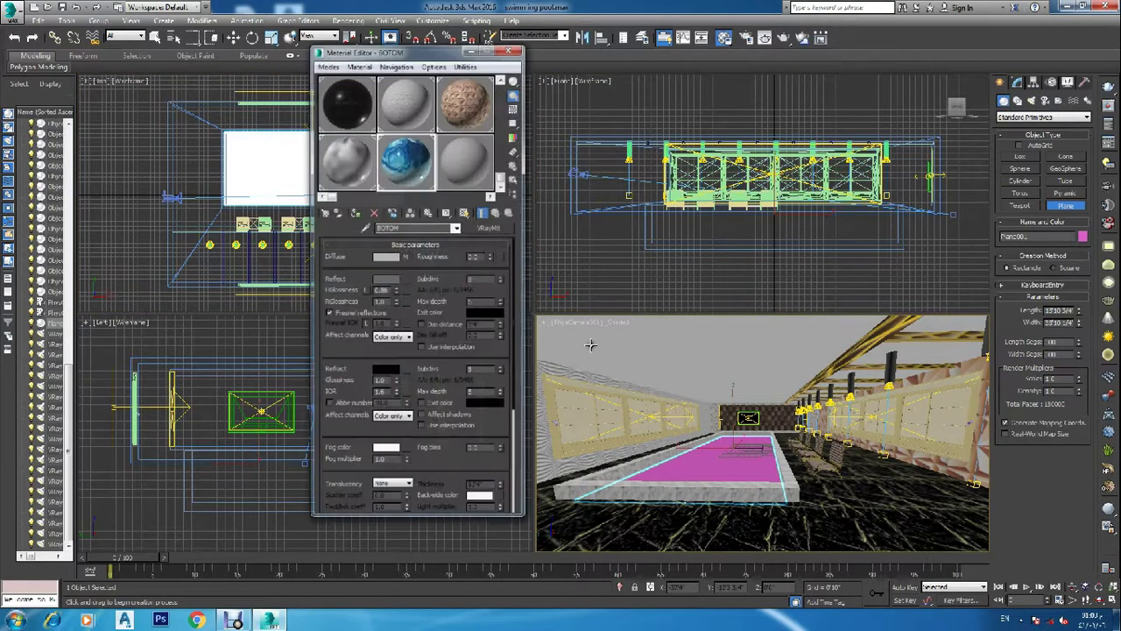
{"action": "left_click", "coordinate": [465, 161]}
{"action": "left_click", "coordinate": [424, 229]}
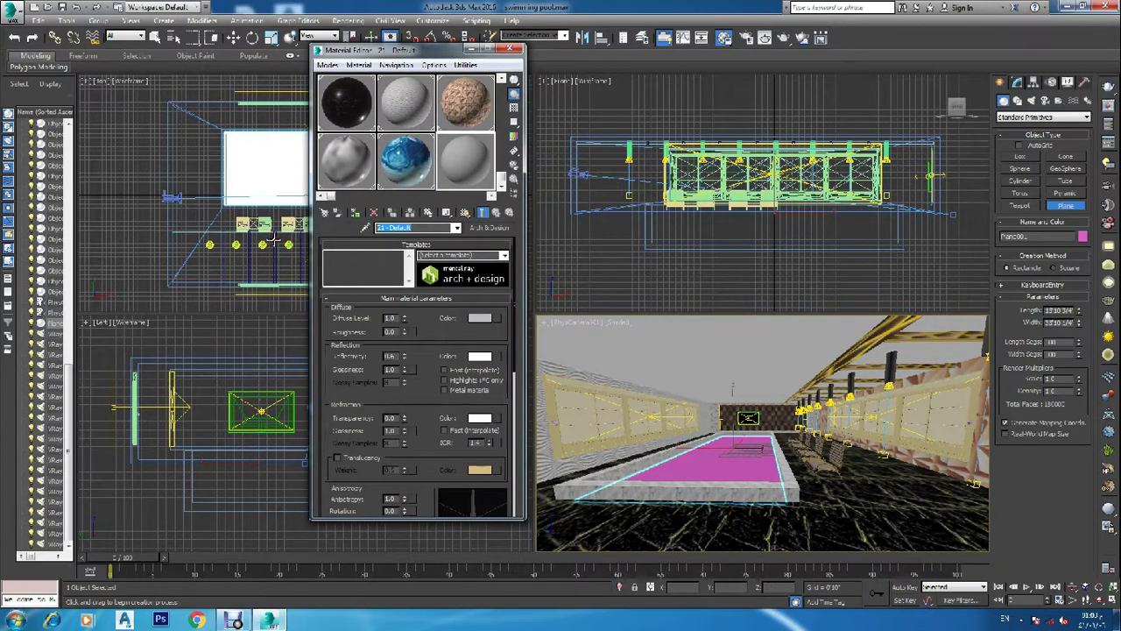
{"action": "type", "text": "WATER"}
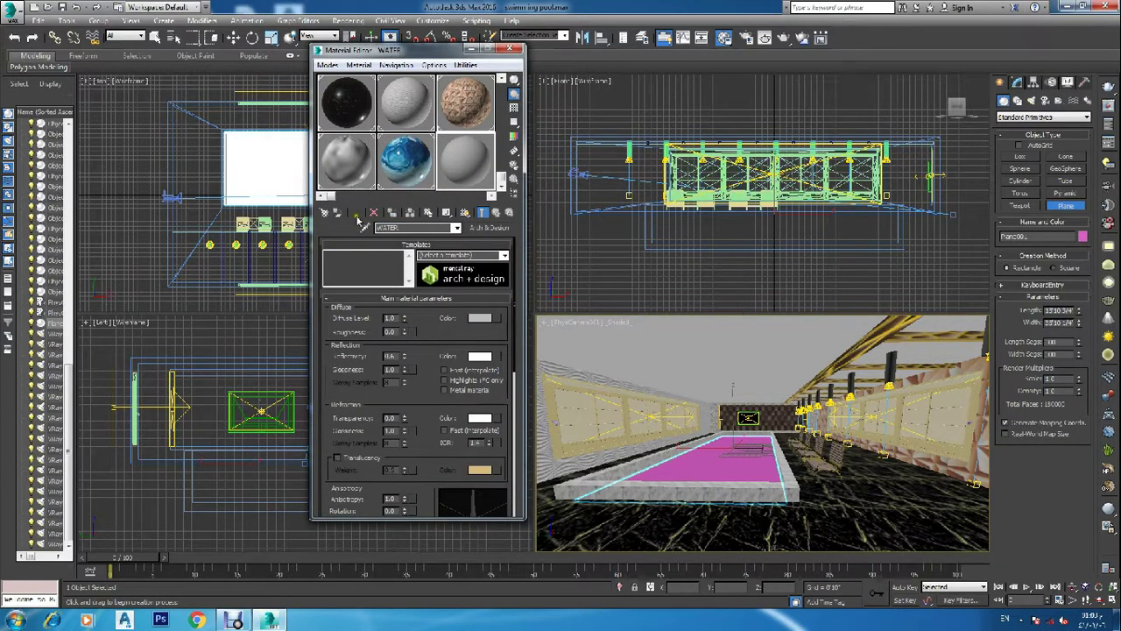
{"action": "left_click", "coordinate": [355, 212]}
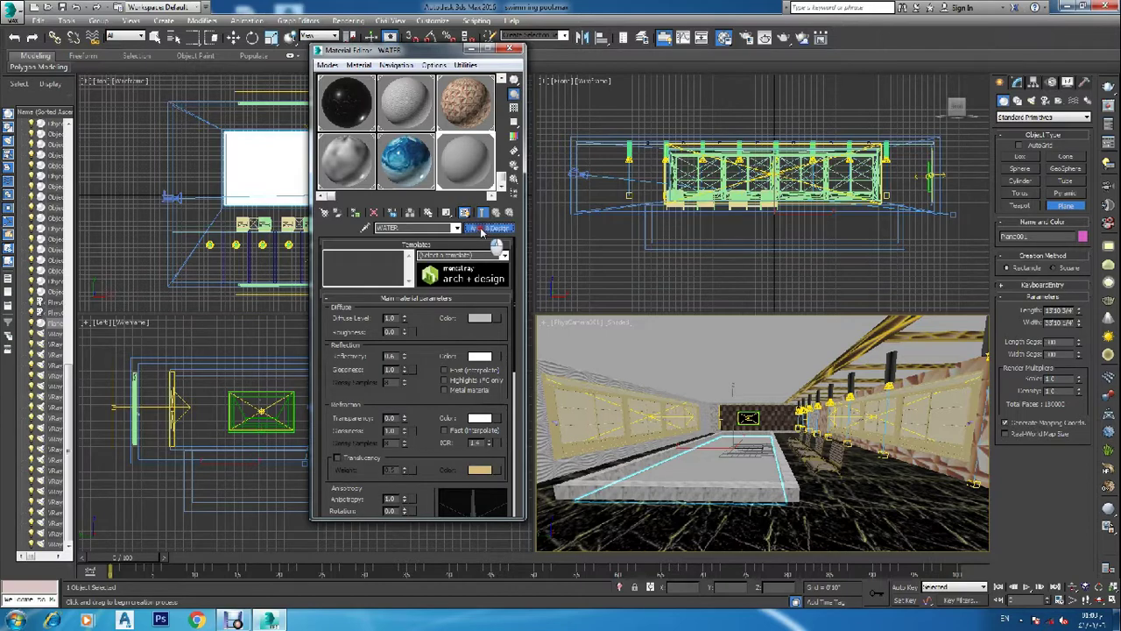
- Change the WATER material's type from Arch & Design to VRayMtl
{"action": "left_click", "coordinate": [491, 227]}
{"action": "scroll", "coordinate": [525, 376], "scroll_direction": "down", "scroll_amount": 3}
{"action": "double_click", "coordinate": [496, 422]}
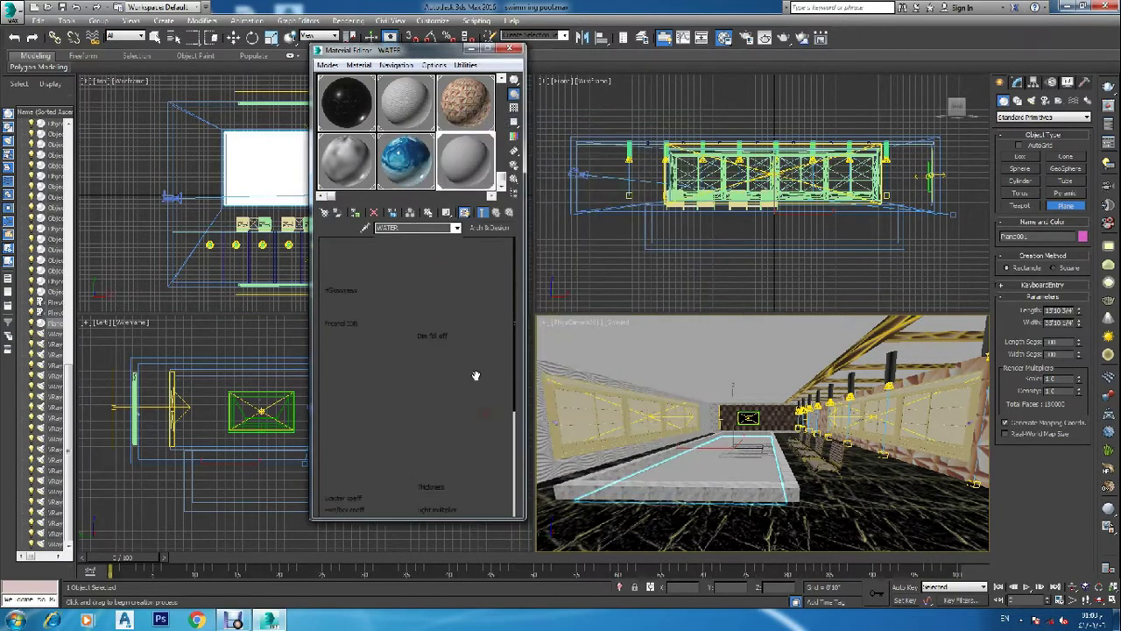
- Set the WATER material's diffuse colour to cyan (0, 222, 255) and show the material in the viewport
{"action": "left_click", "coordinate": [385, 257]}
{"action": "left_click_drag", "start_coordinate": [301, 99], "coordinate": [337, 77]}
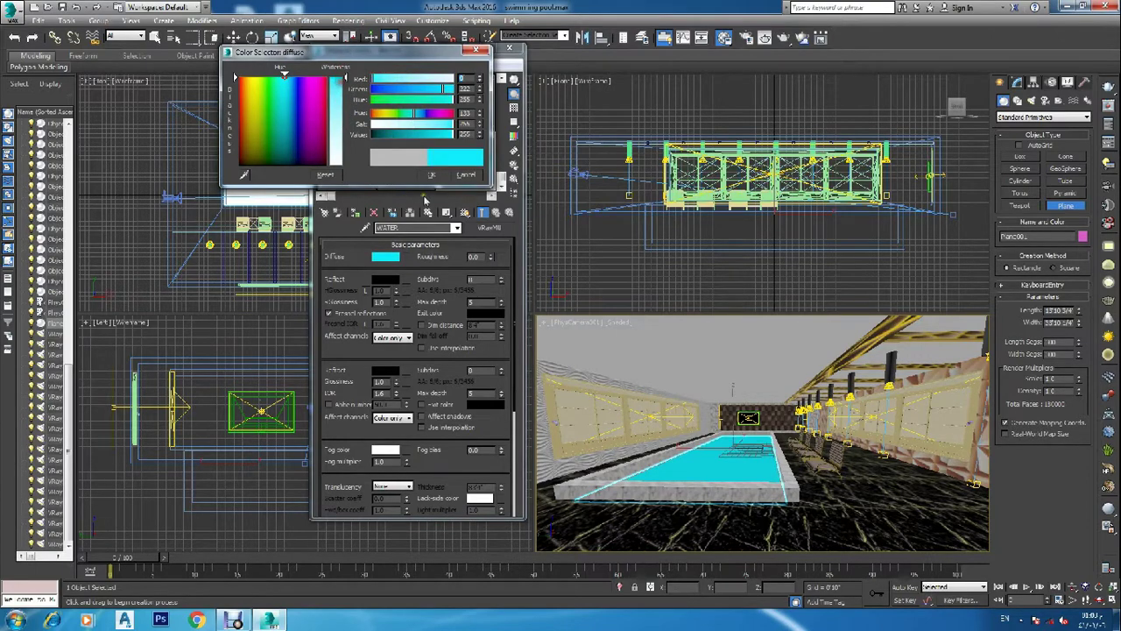
{"action": "left_click", "coordinate": [437, 178]}
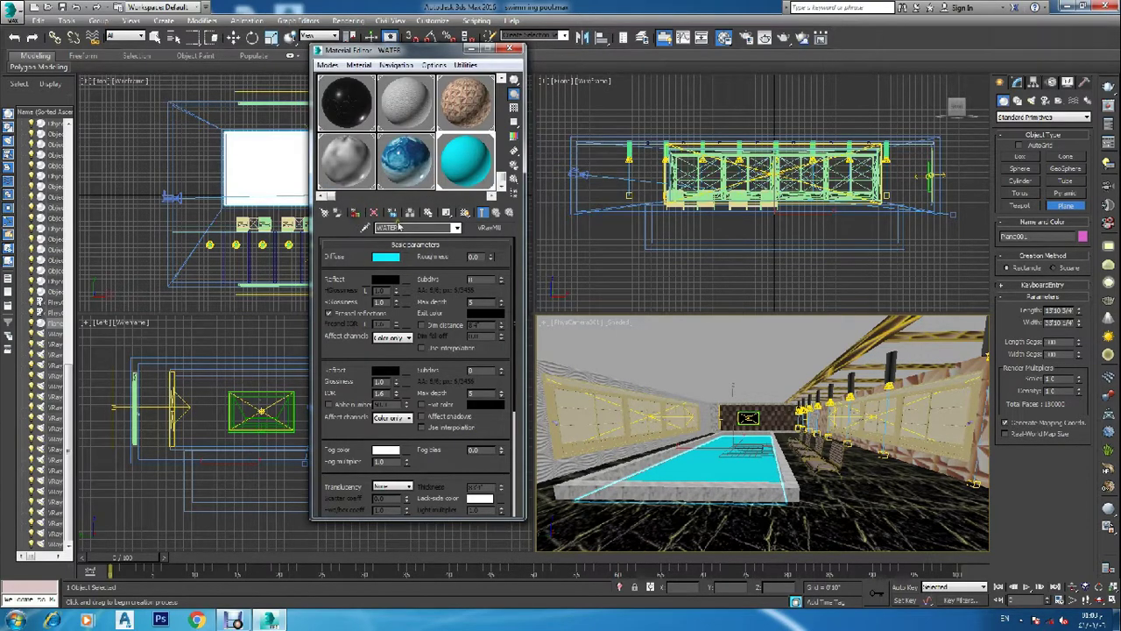
{"action": "left_click", "coordinate": [466, 215]}
- Set the WATER material's reflection colour to dark grey, value 65, and its refraction colour to white, value 255
{"action": "left_click", "coordinate": [385, 280]}
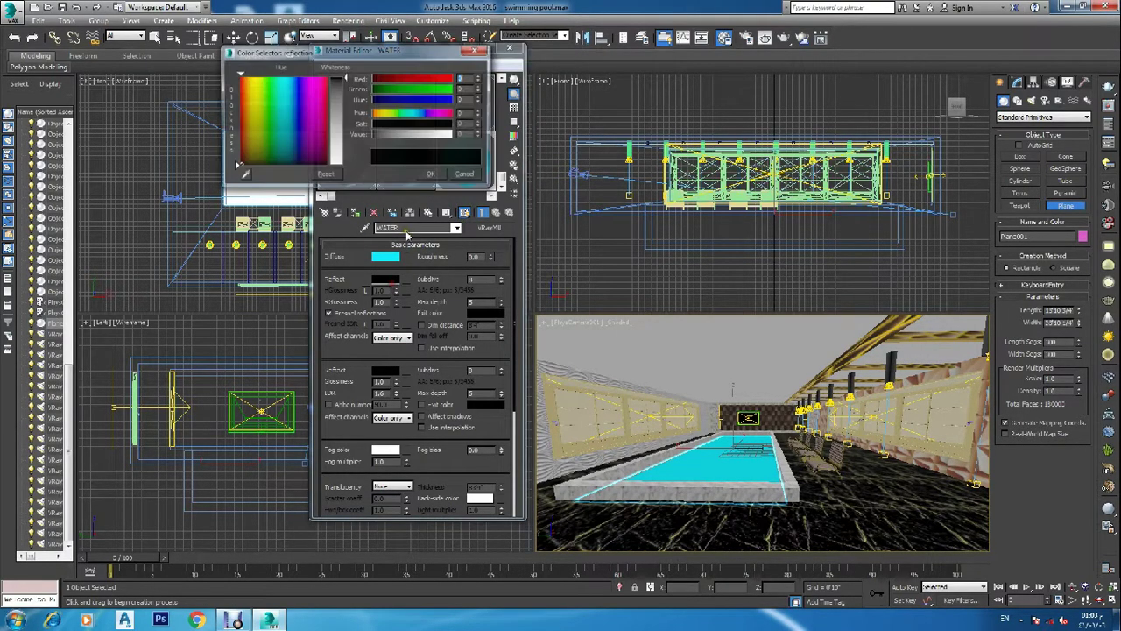
{"action": "left_click_drag", "start_coordinate": [341, 84], "coordinate": [342, 99]}
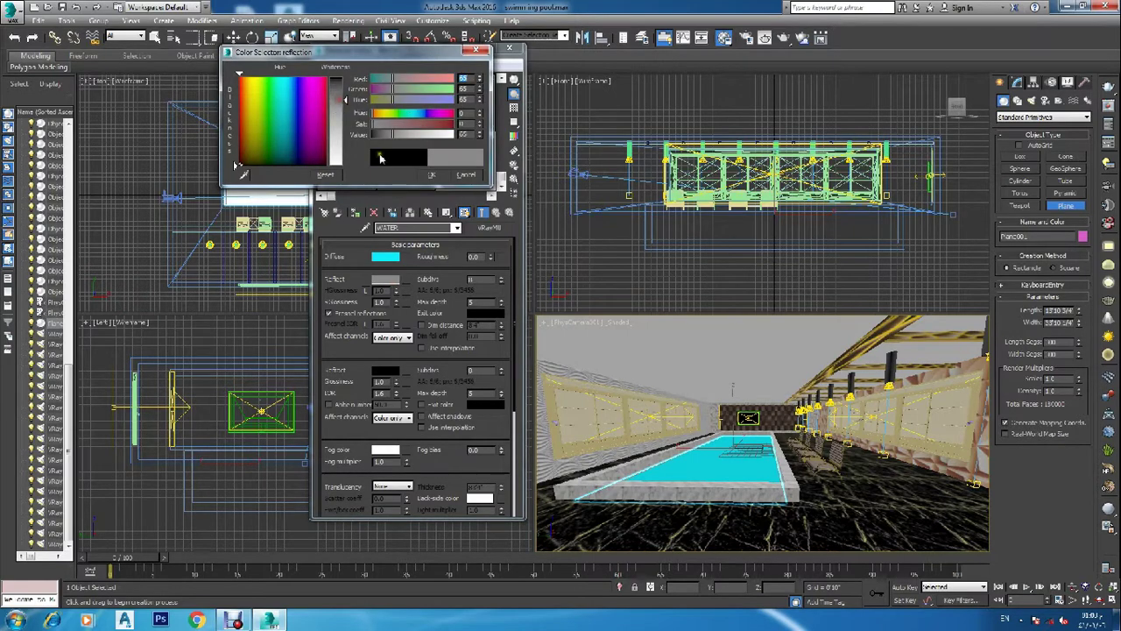
{"action": "left_click", "coordinate": [431, 176]}
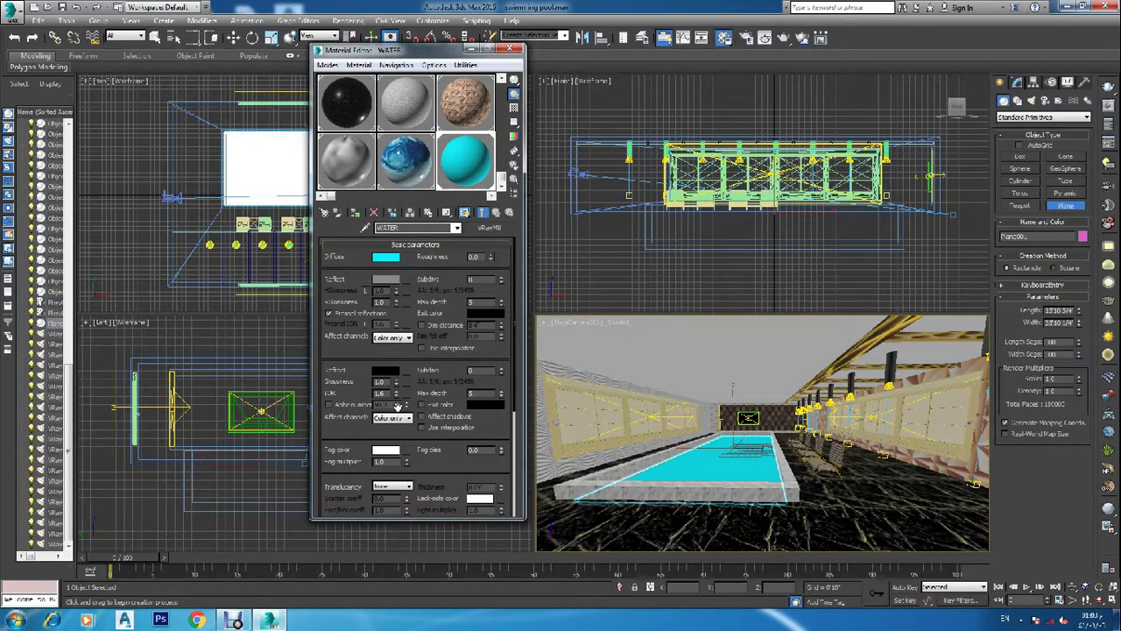
{"action": "left_click", "coordinate": [386, 373]}
{"action": "left_click_drag", "start_coordinate": [341, 89], "coordinate": [343, 165]}
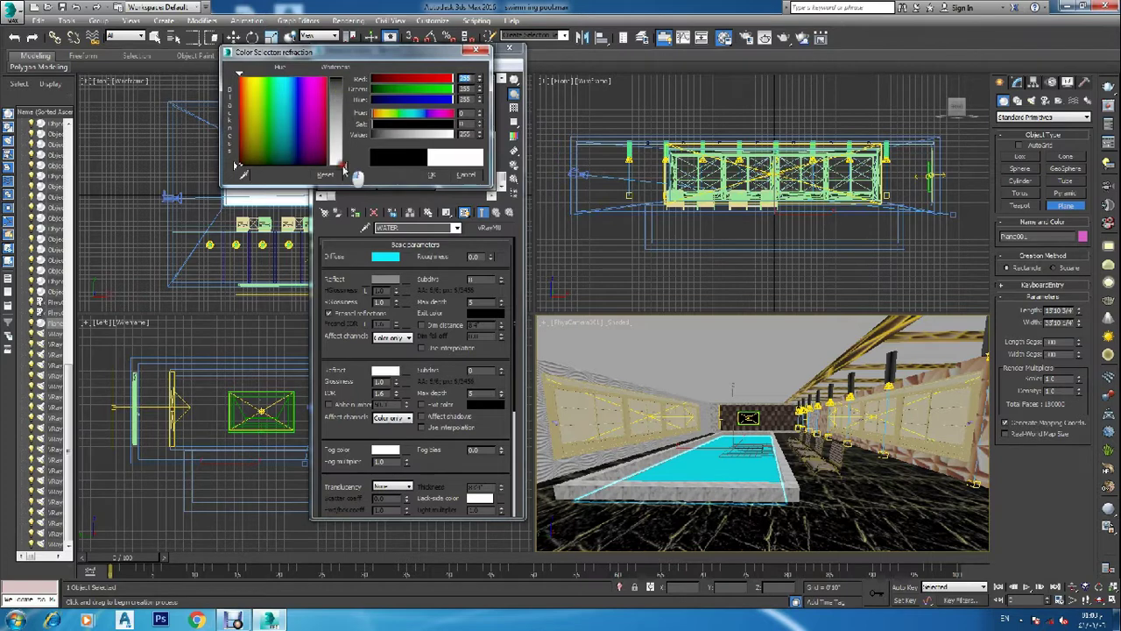
{"action": "left_click", "coordinate": [431, 177]}
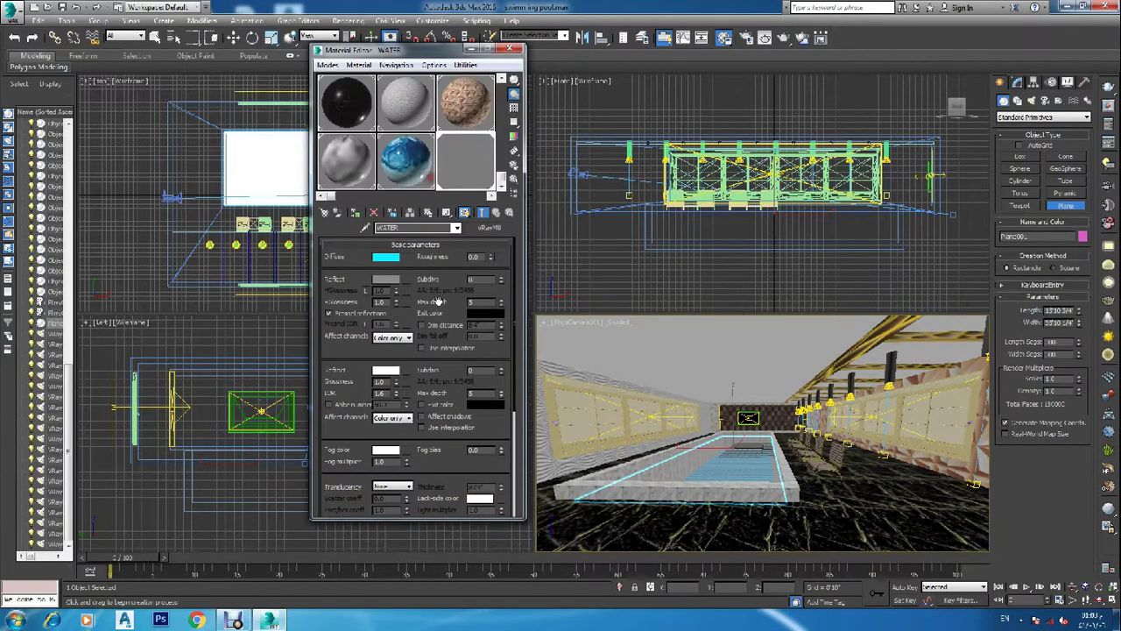
- Set the WATER material's bump amount to 80 and turn on the checkered sample background
{"action": "scroll", "coordinate": [443, 451], "scroll_direction": "down", "scroll_amount": 5}
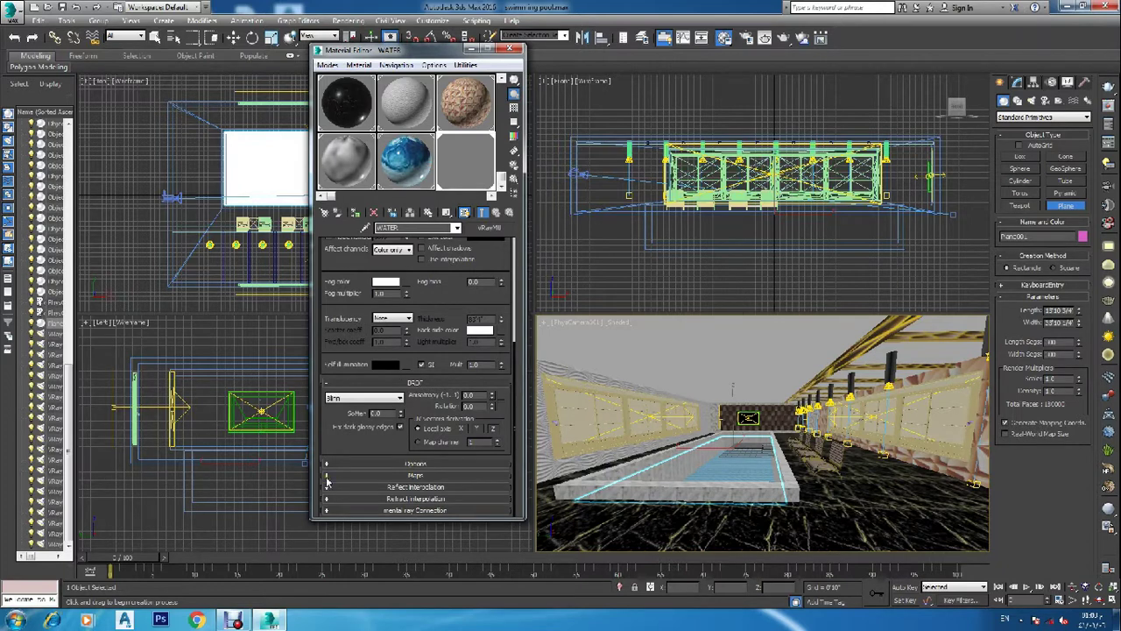
{"action": "left_click", "coordinate": [327, 479]}
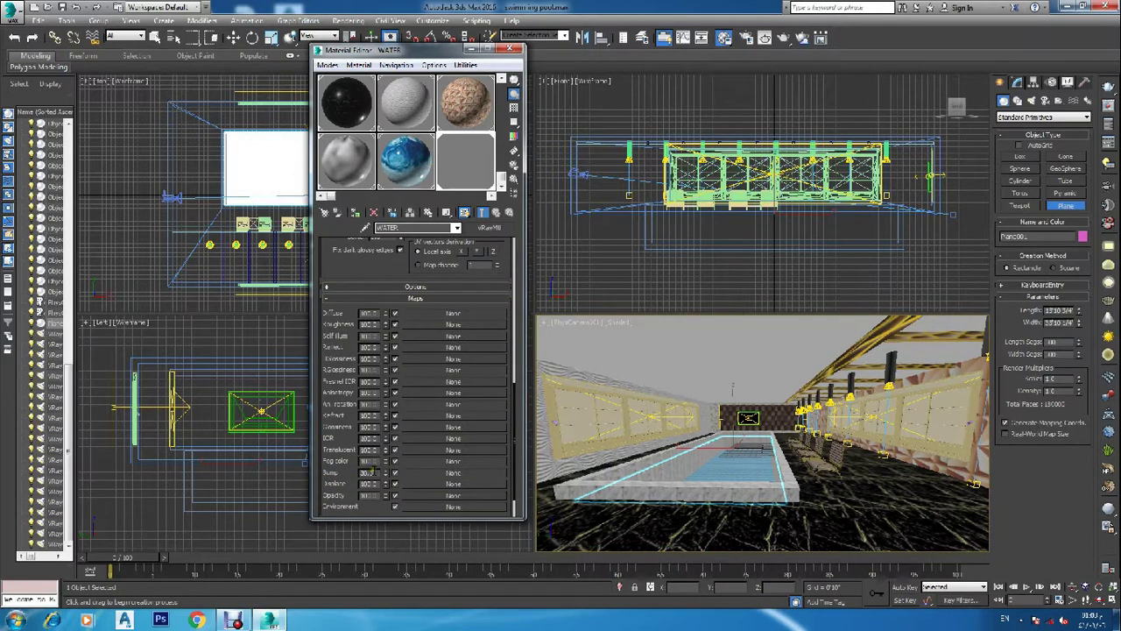
{"action": "double_click", "coordinate": [368, 472]}
{"action": "type", "text": "80"}
{"action": "key", "text": "Tab"}
{"action": "left_click", "coordinate": [515, 110]}
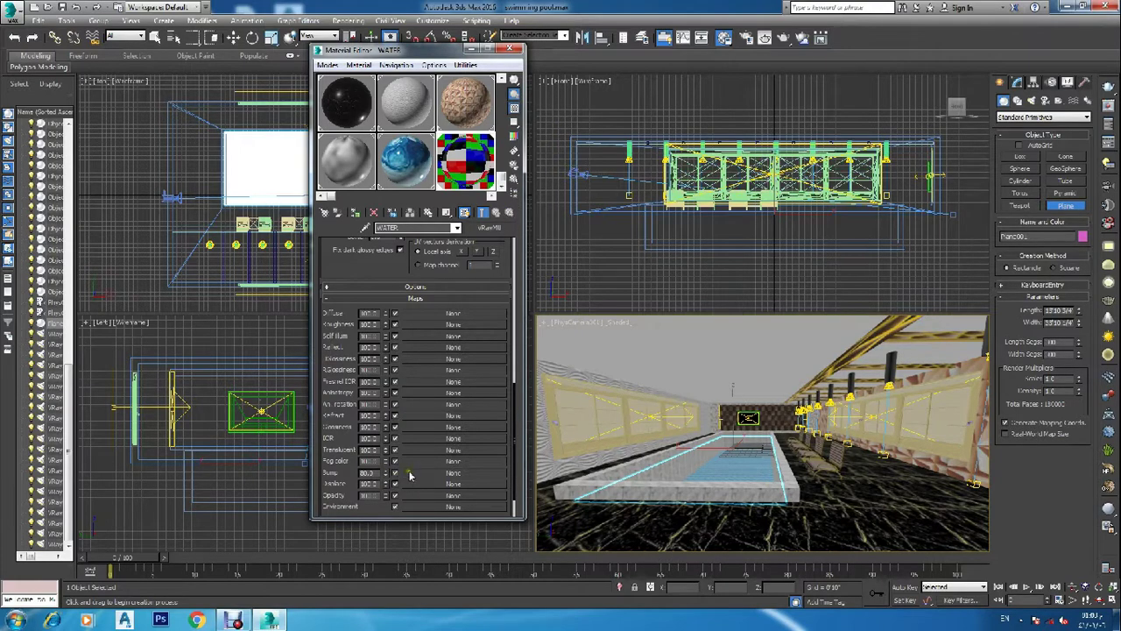
- Assign a Noise map to the WATER material's bump and return to the parent material
{"action": "left_click", "coordinate": [451, 472]}
{"action": "left_click", "coordinate": [473, 308]}
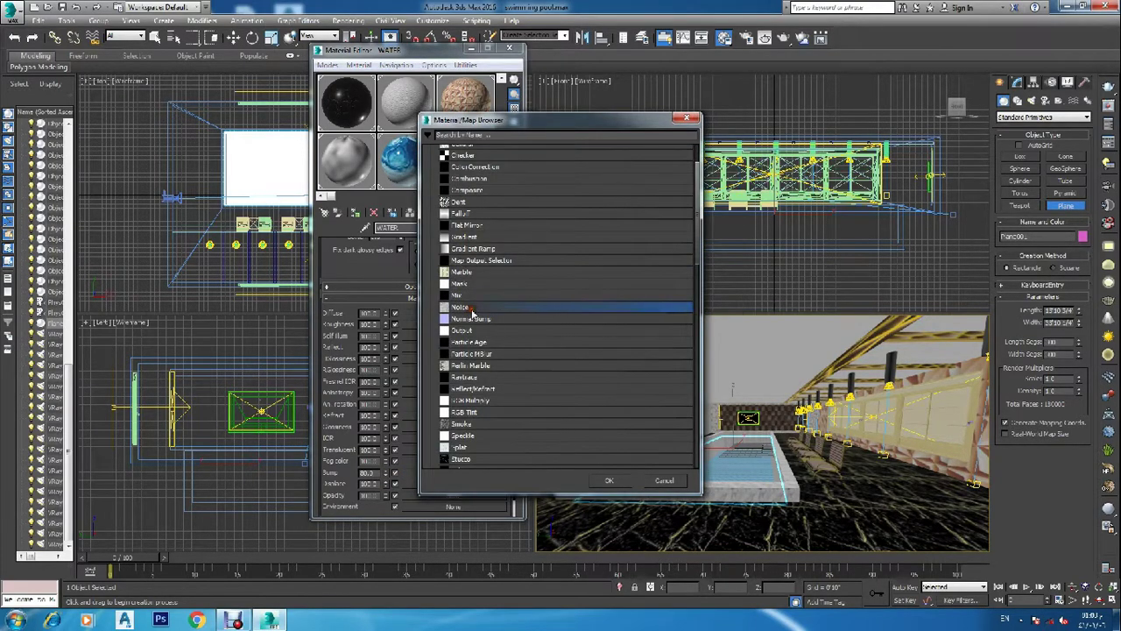
{"action": "left_click", "coordinate": [609, 480]}
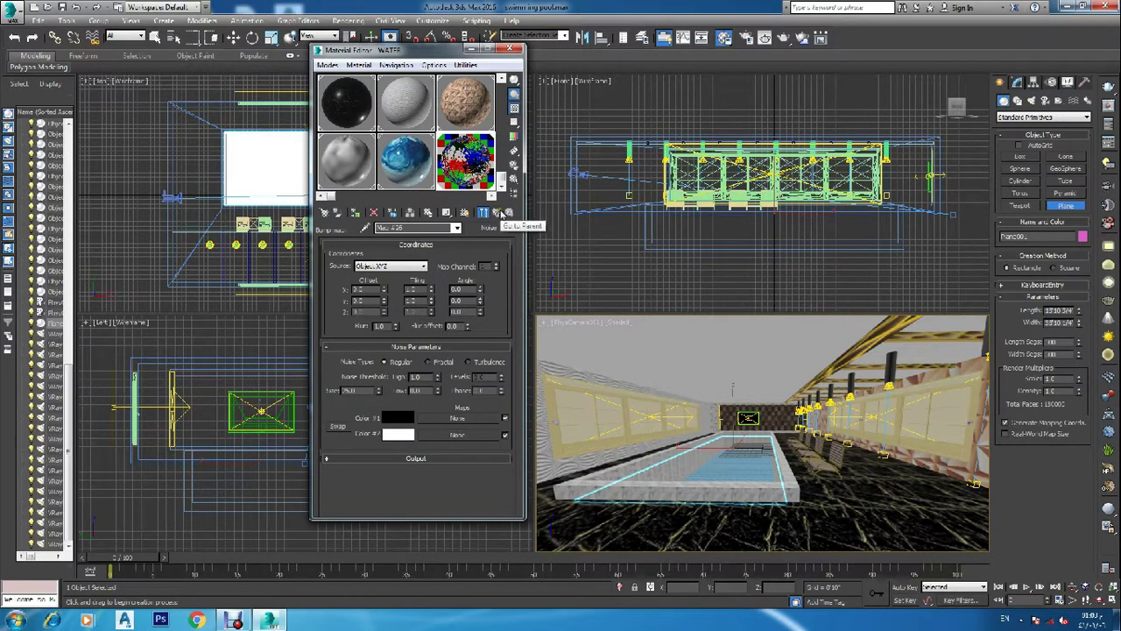
{"action": "left_click", "coordinate": [495, 213]}
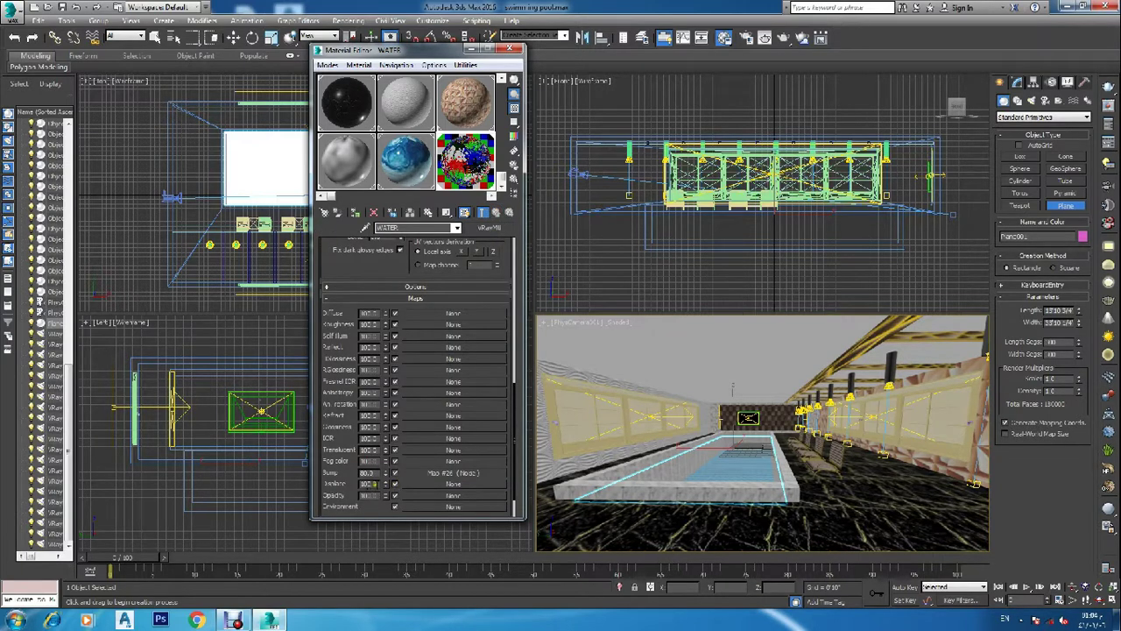
- Copy the bump Noise map to the WATER material's displacement as an independent copy
{"action": "double_click", "coordinate": [370, 484]}
{"action": "mouse_move", "coordinate": [429, 475]}
{"action": "left_mouse_down"}
{"action": "mouse_move", "coordinate": [442, 484]}
{"action": "mouse_move", "coordinate": [431, 487]}
{"action": "left_mouse_up"}
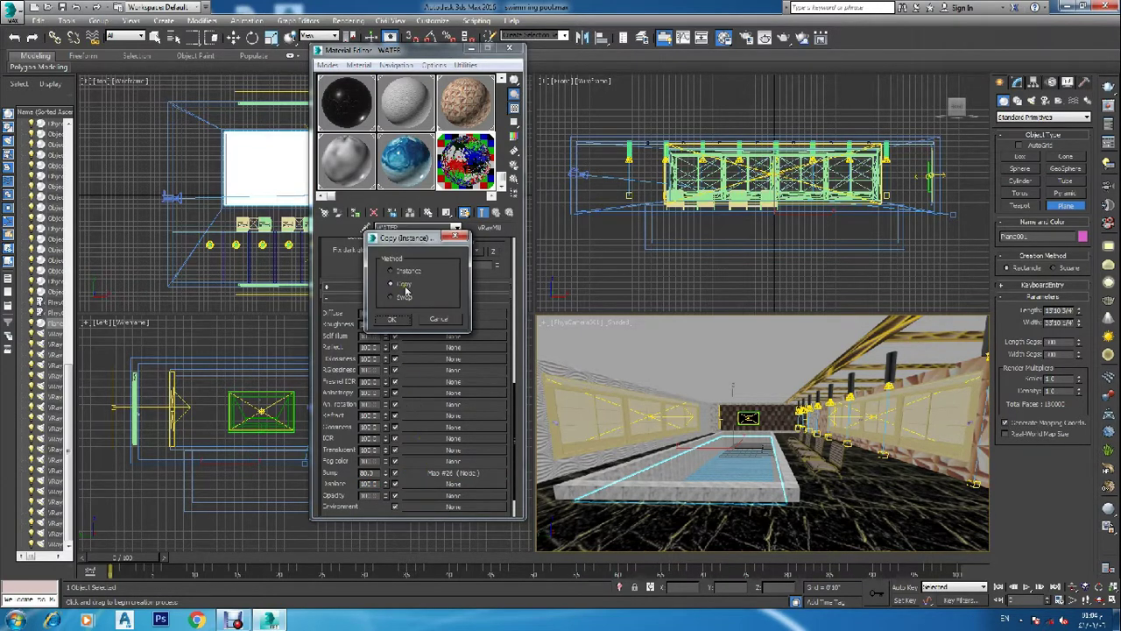
{"action": "left_click", "coordinate": [396, 318]}
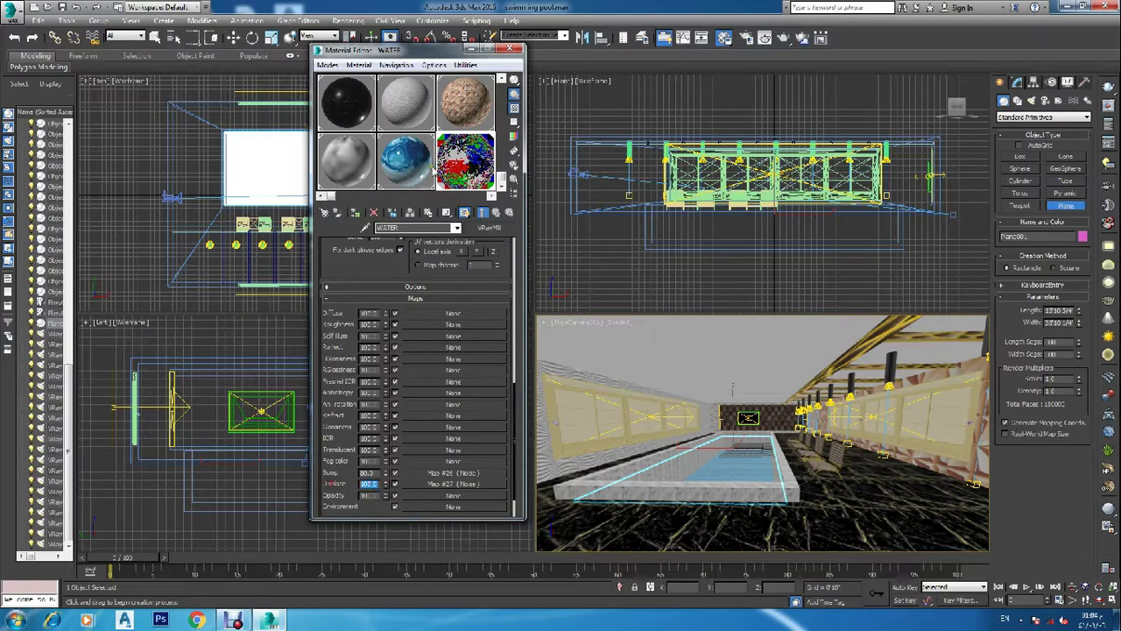
- Set the WATER material's displacement amount to 80 while checking its sample in an enlarged preview
{"action": "double_click", "coordinate": [466, 170]}
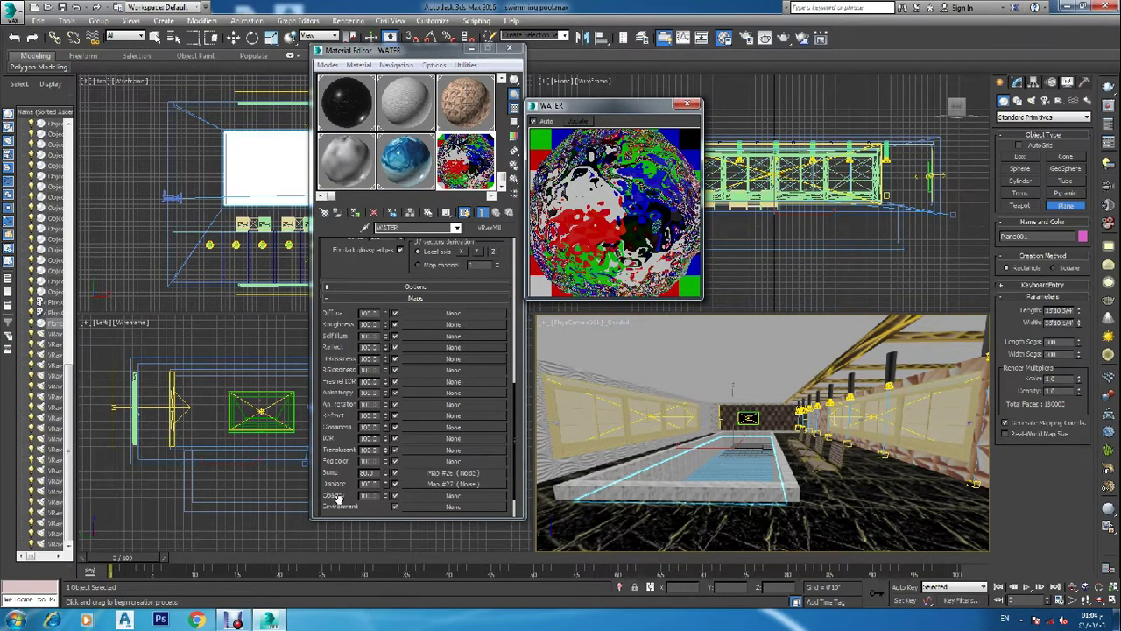
{"action": "left_click_drag", "start_coordinate": [376, 484], "coordinate": [341, 494]}
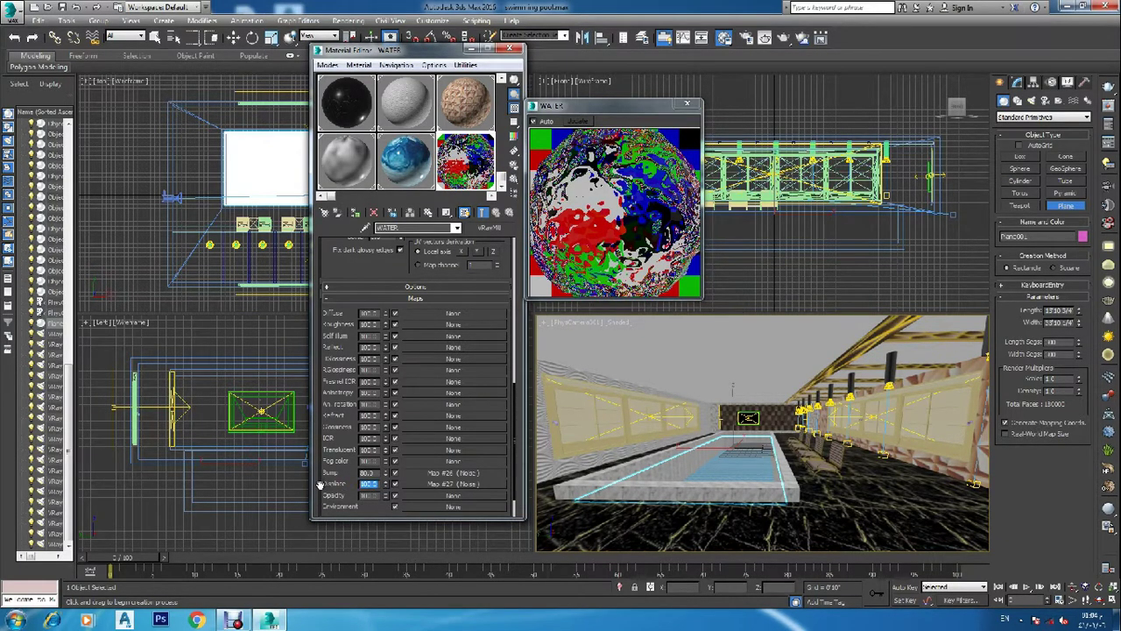
{"action": "type", "text": "80"}
{"action": "key", "text": "Return"}
{"action": "left_click", "coordinate": [687, 103]}
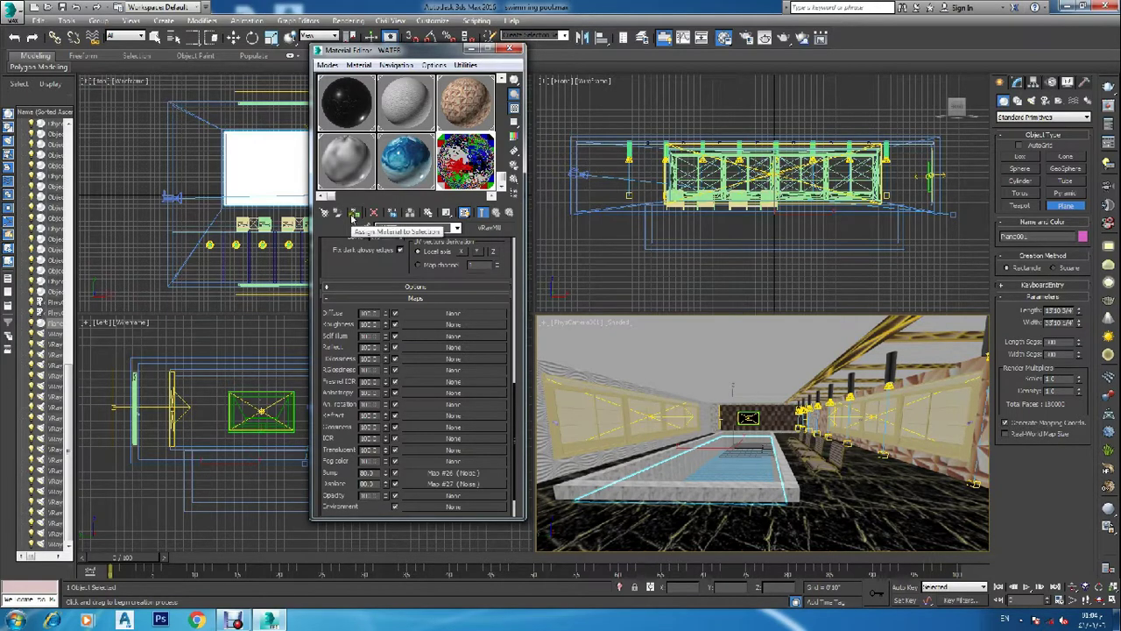
- Close the Material Editor and lower the water plane about 5 inches below the pool's rim in the front view
{"action": "left_click", "coordinate": [516, 48]}
{"action": "right_click", "coordinate": [822, 249]}
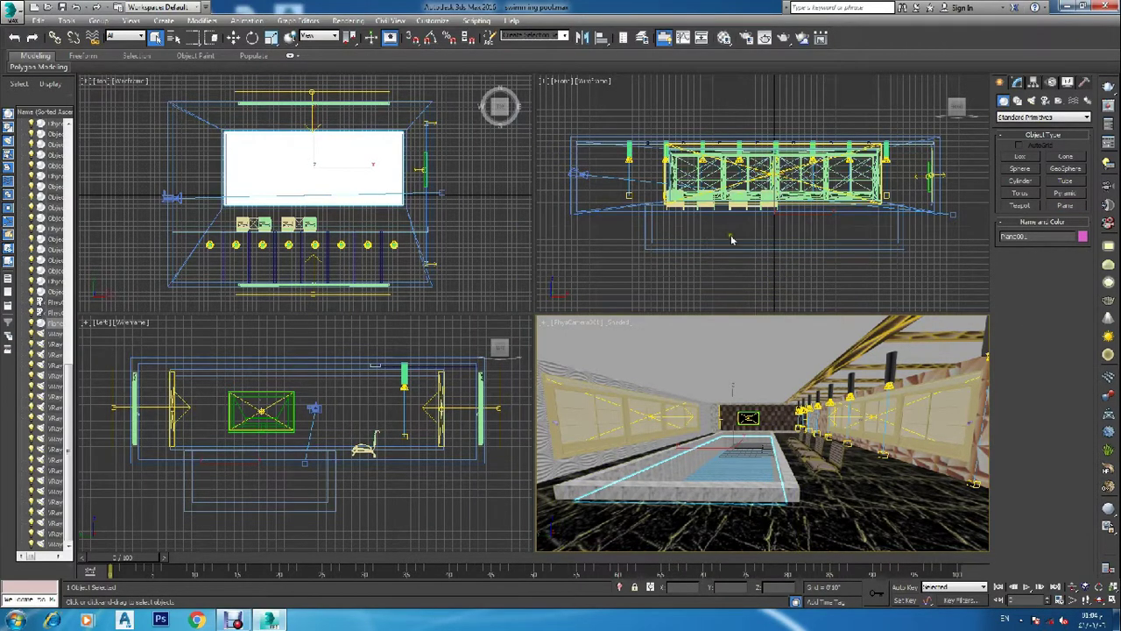
{"action": "key", "text": "w"}
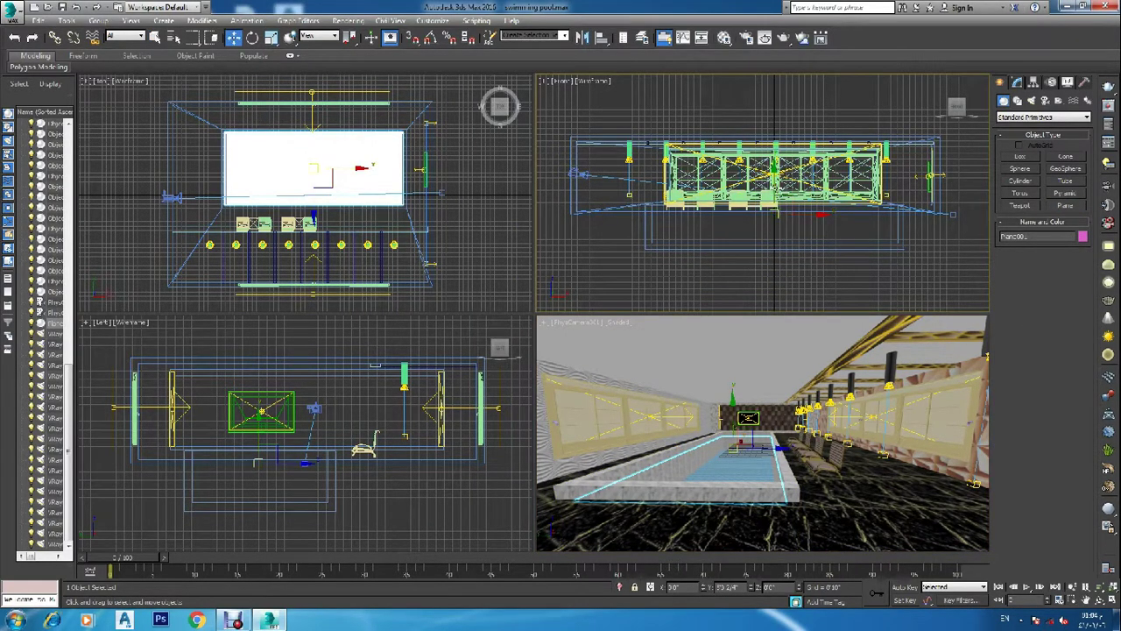
{"action": "scroll", "coordinate": [775, 179], "scroll_direction": "up", "scroll_amount": 4}
{"action": "scroll", "coordinate": [775, 184], "scroll_direction": "down", "scroll_amount": 1}
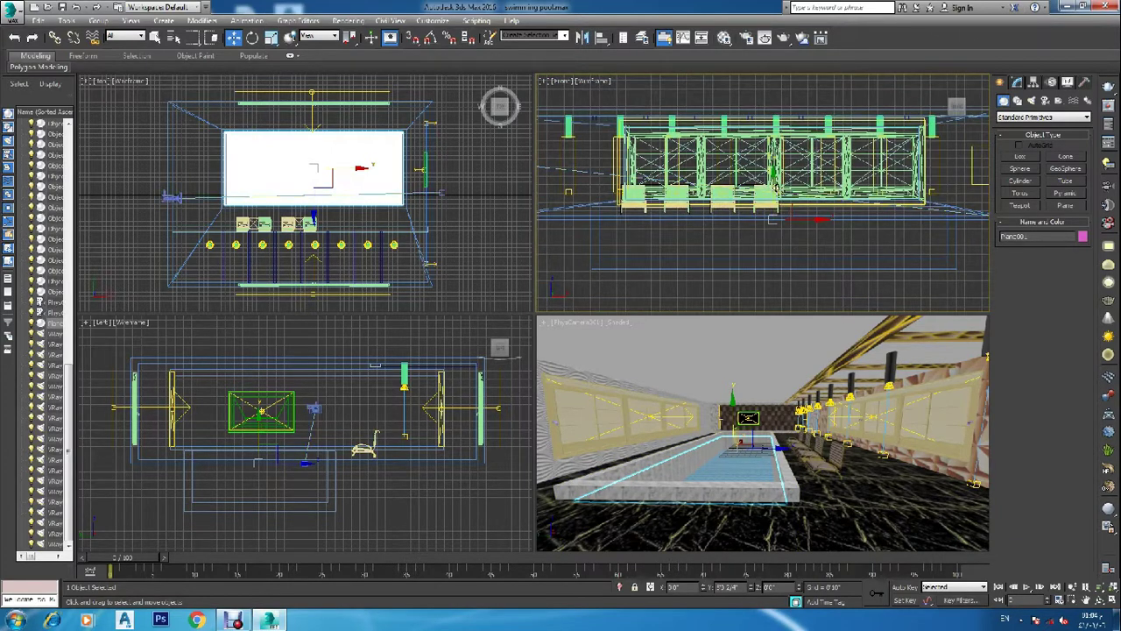
{"action": "left_click_drag", "start_coordinate": [775, 184], "coordinate": [789, 205]}
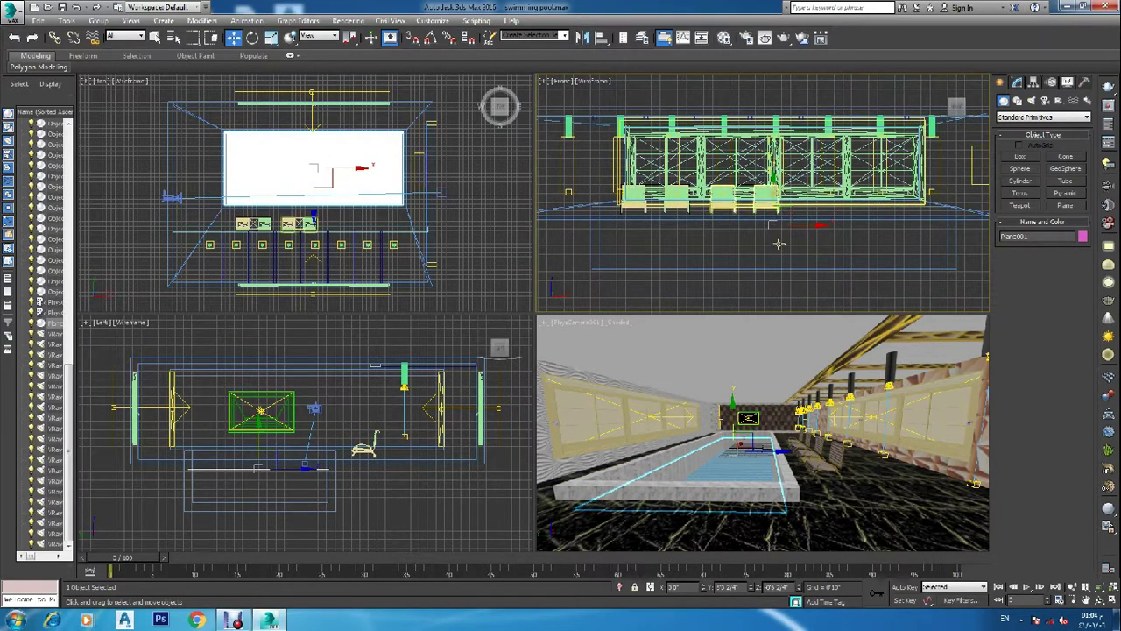
{"action": "left_click", "coordinate": [706, 386]}
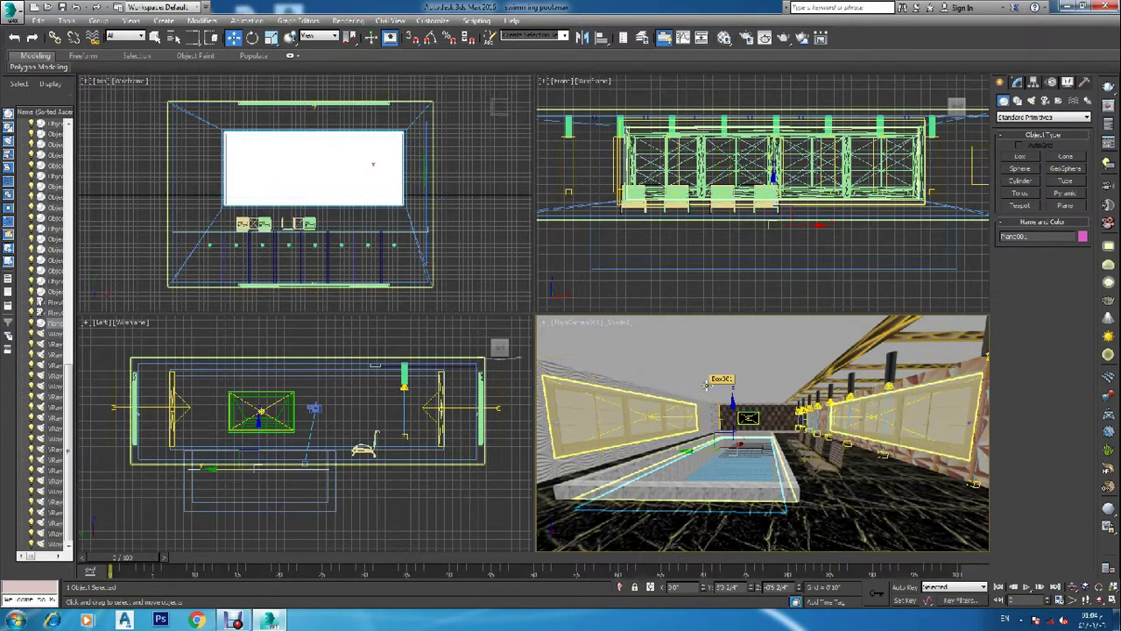
{"action": "key", "text": "shift+q"}
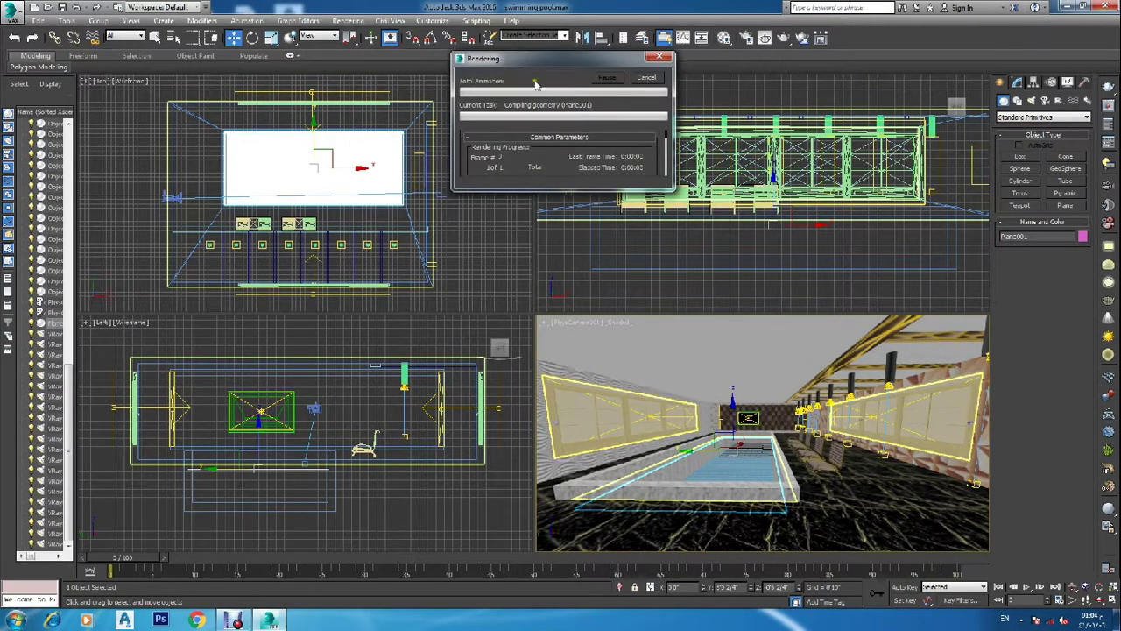
{"action": "left_click", "coordinate": [619, 135]}
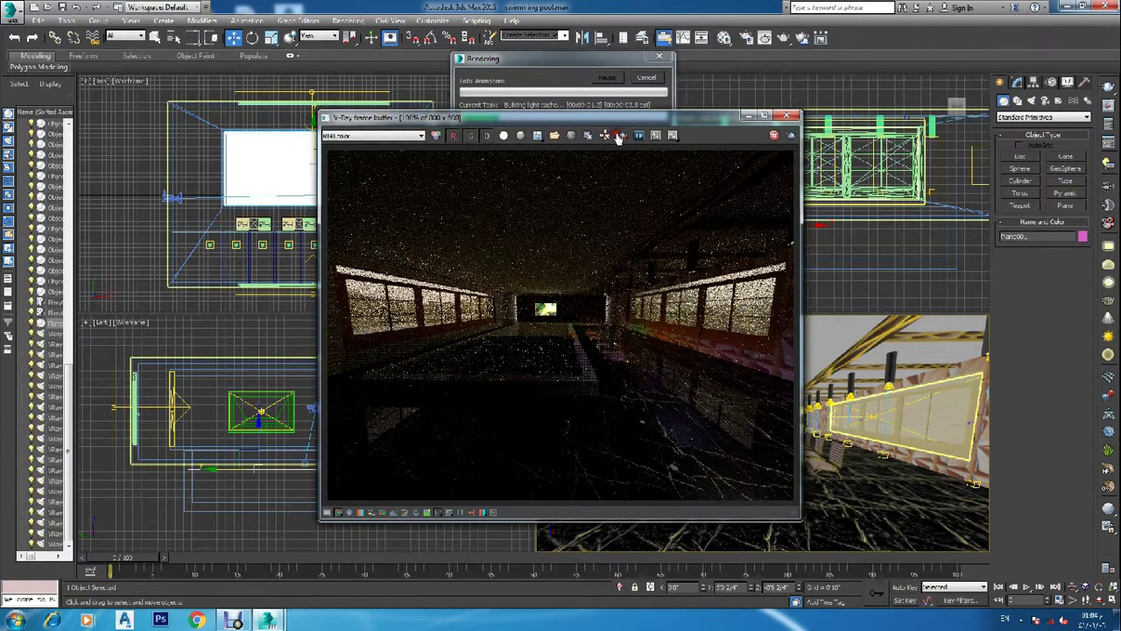
{"action": "left_click", "coordinate": [786, 115]}
{"action": "left_click", "coordinate": [648, 78]}
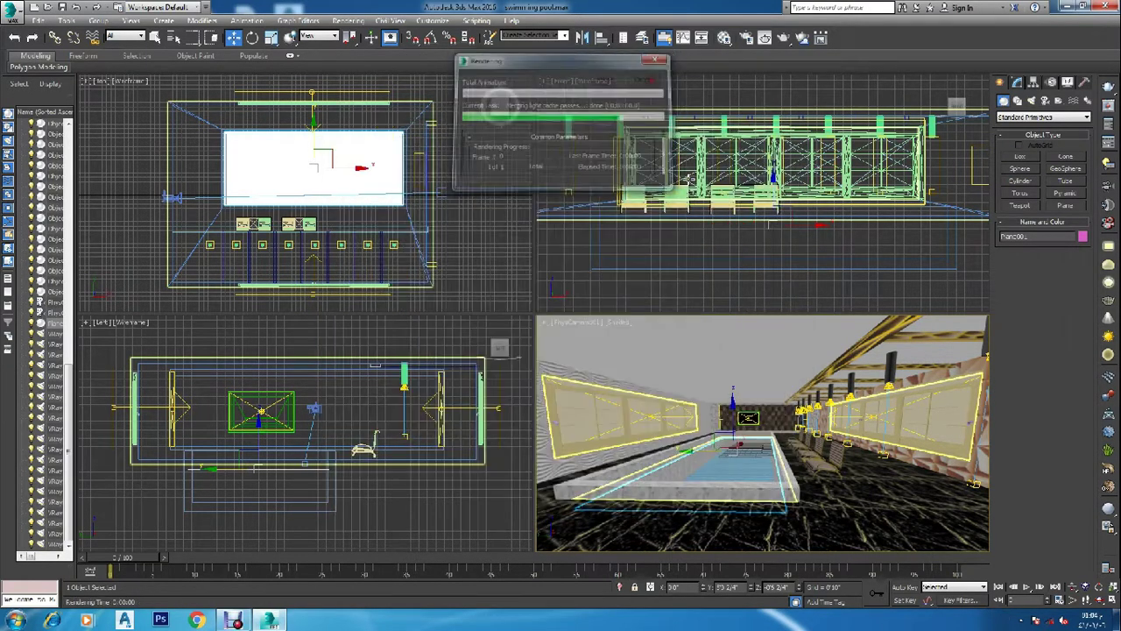
{"action": "key", "text": "shift+q"}
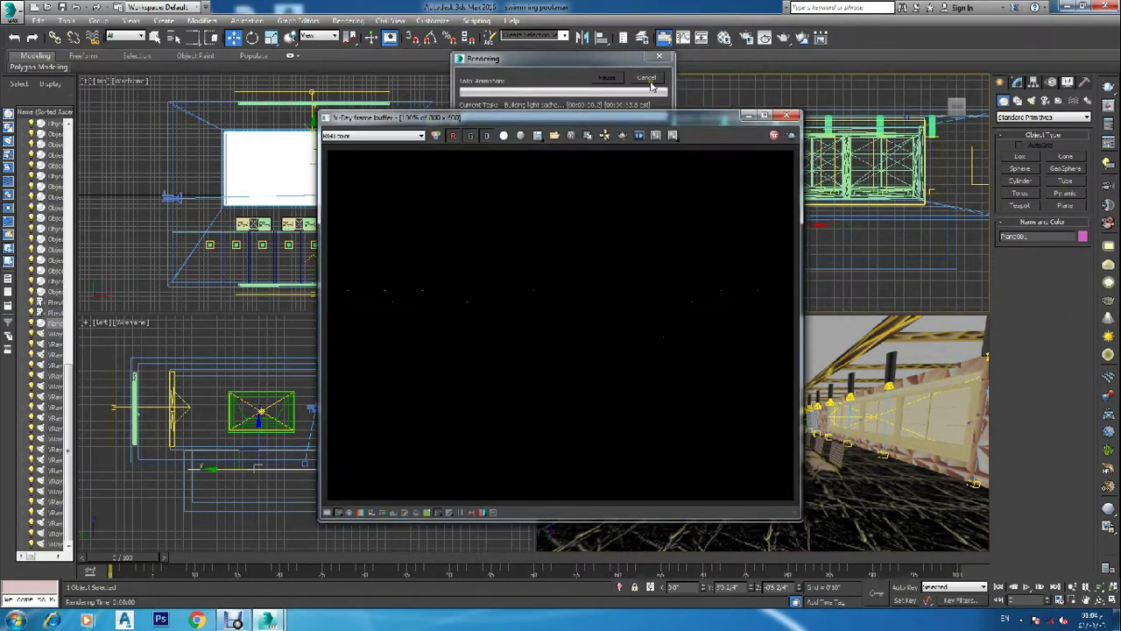
{"action": "left_click", "coordinate": [786, 116]}
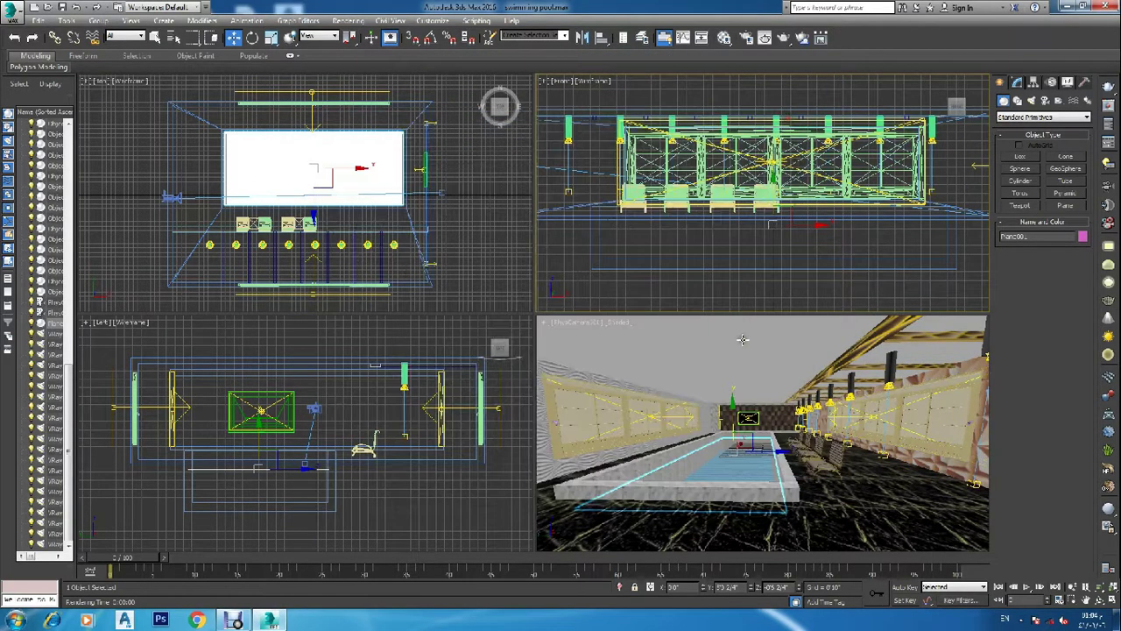
- Render the camera view of the pool with the new water surface
{"action": "key", "text": "shift+q"}
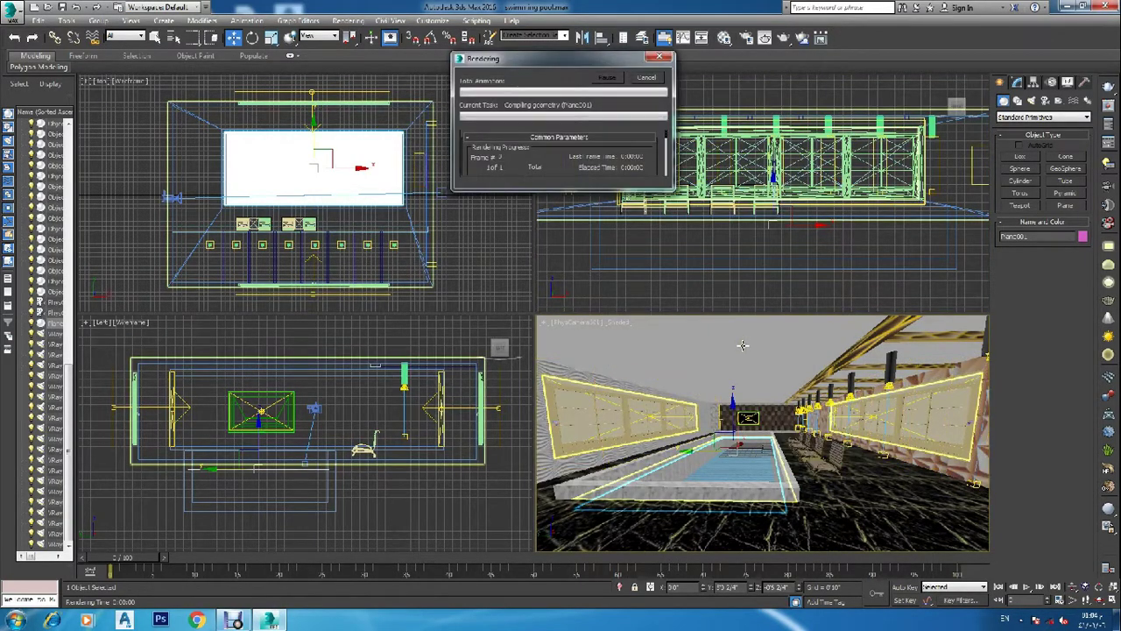